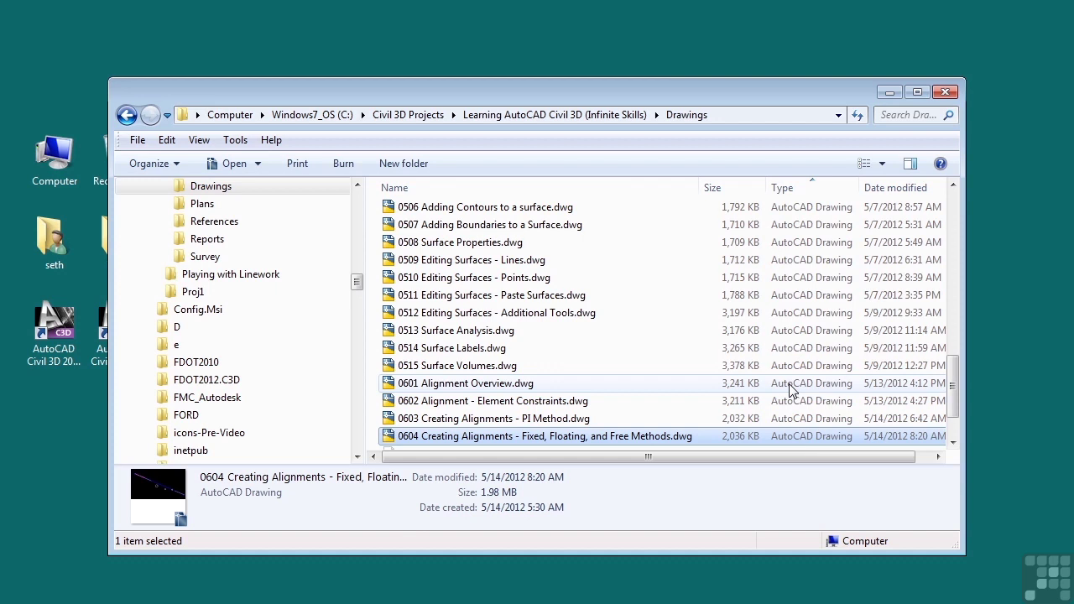
Step: Switch to the 0604 Creating Alignments drawing, start an alignment from objects using the white line at the route's east end, and reverse its direction
click(890, 91)
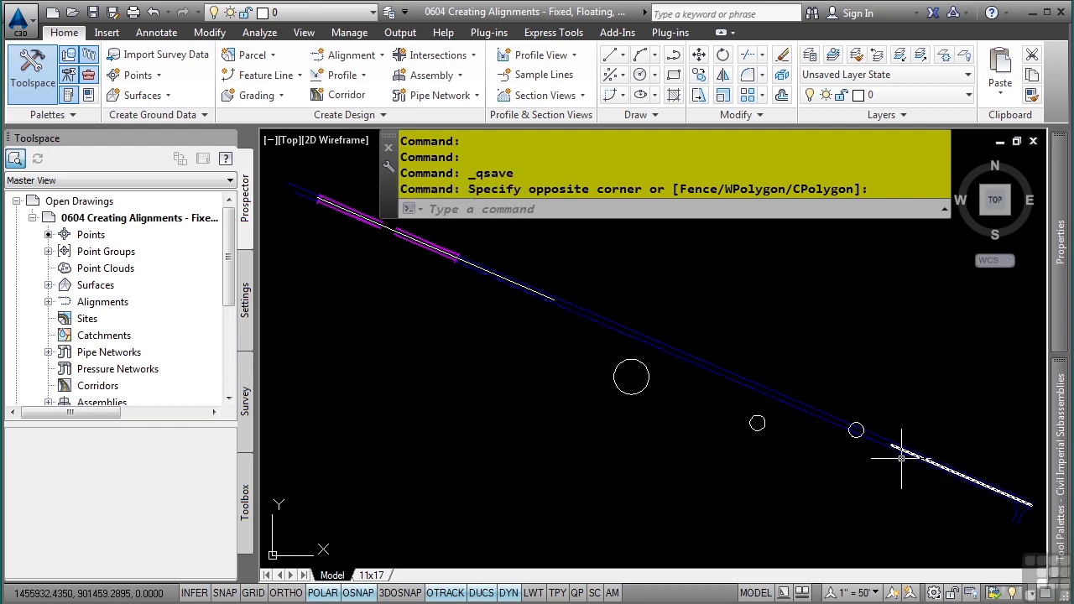
click(352, 59)
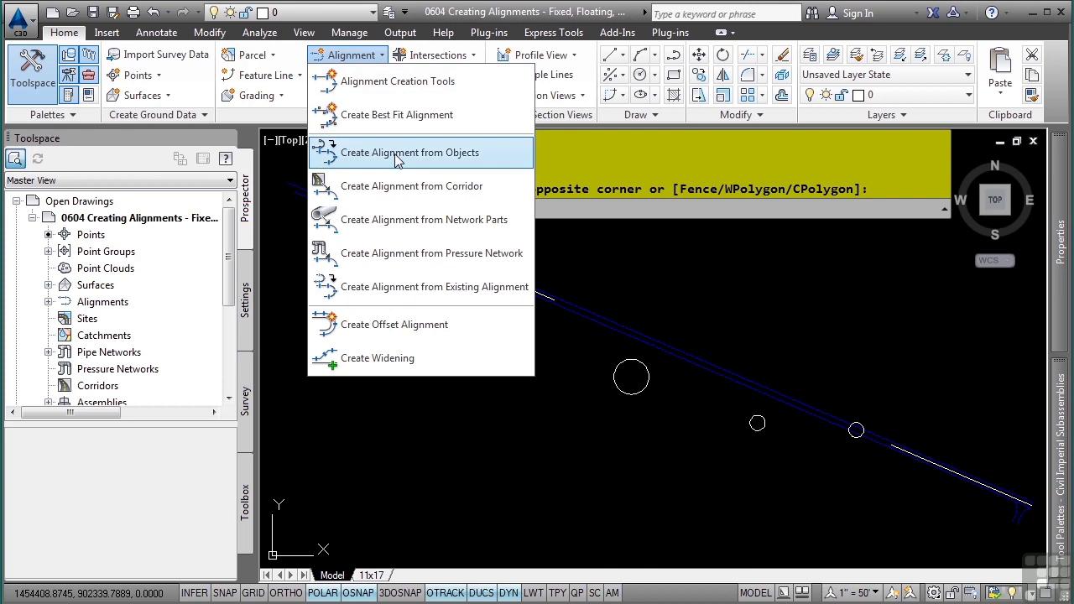
click(398, 154)
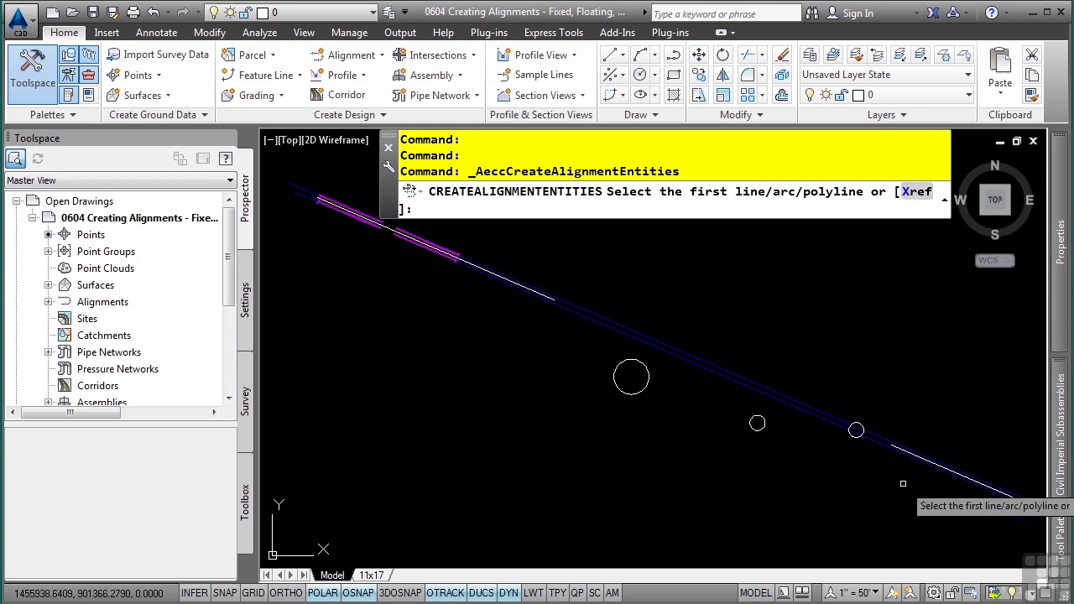
scroll(915, 480, up, 4)
click(877, 399)
middle_drag(826, 476, 461, 378)
key(Return)
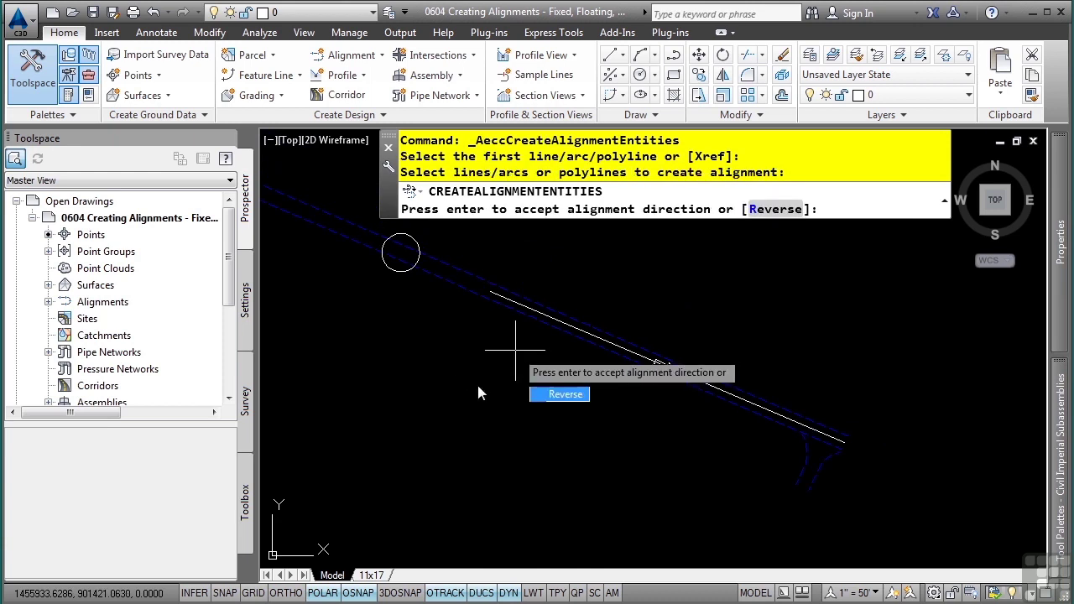
mouse_move(652, 470)
middle_down()
mouse_move(702, 481)
mouse_move(762, 525)
mouse_move(770, 500)
middle_up()
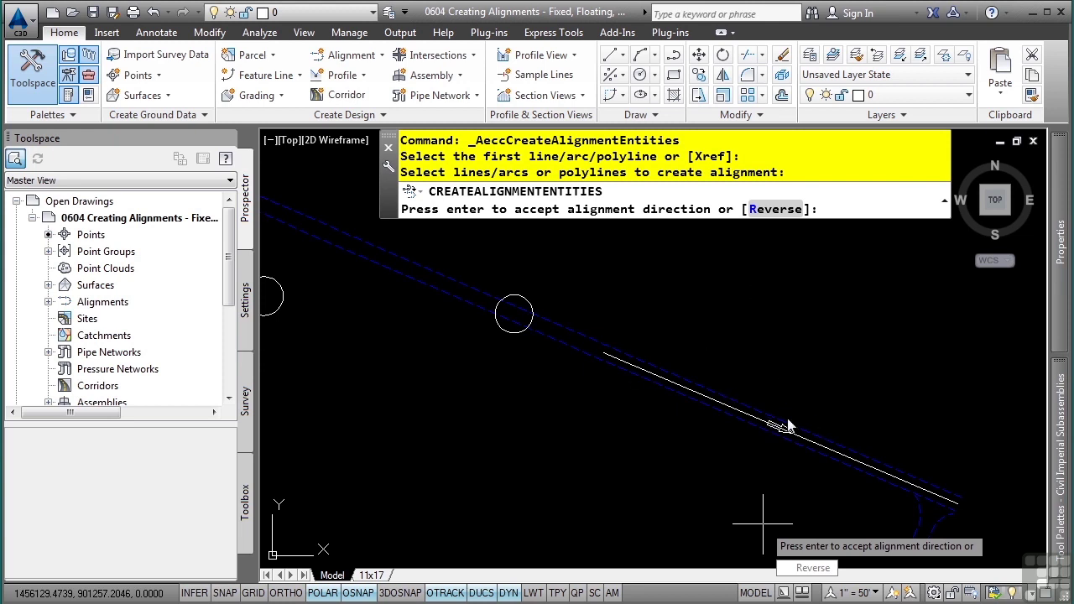
click(773, 212)
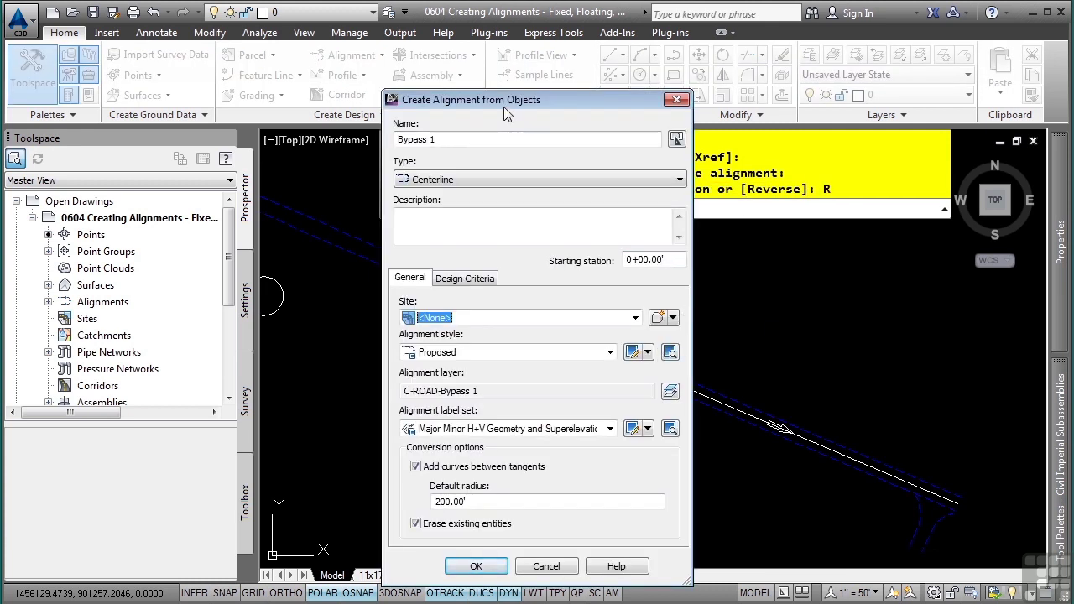
Step: Create the Bypass 1 alignment with the Layout style and the Major Minor H+V Geometry and Superelevation Points label set, without erasing existing entities
drag(503, 102, 514, 77)
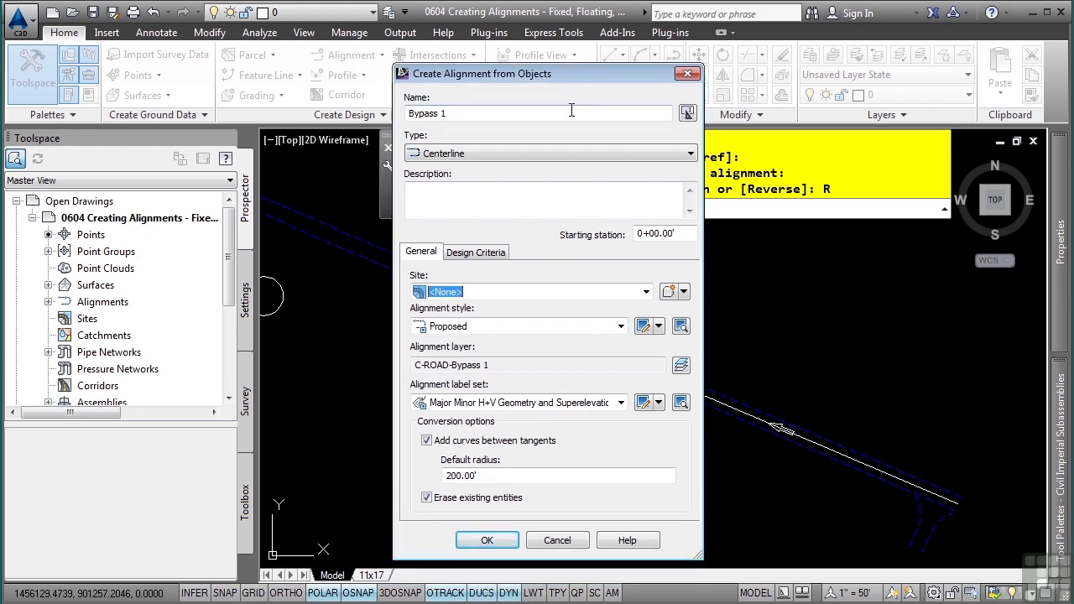
click(501, 117)
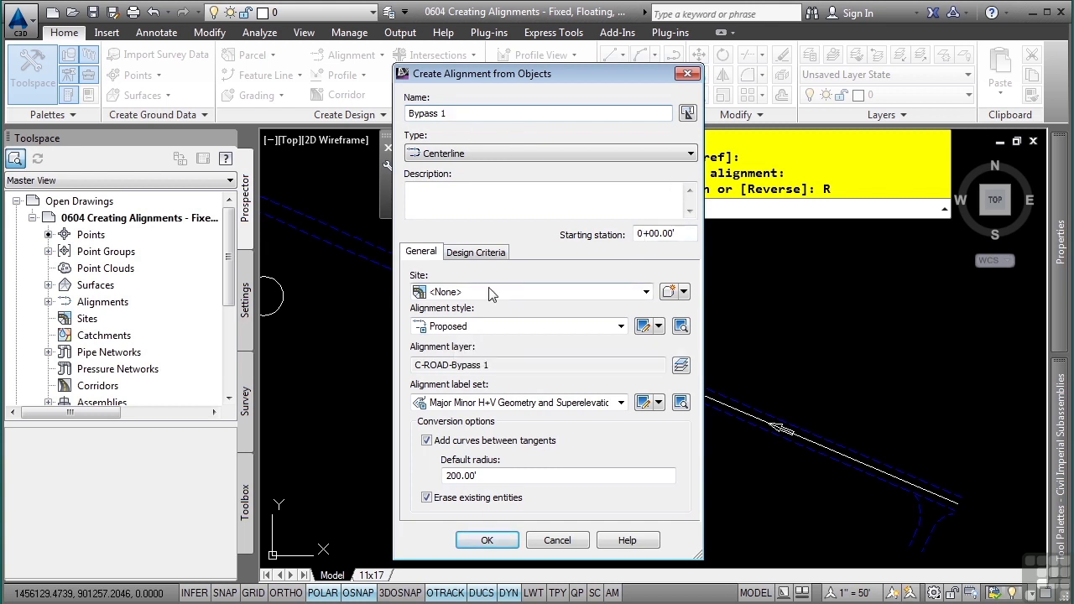
click(461, 327)
click(456, 386)
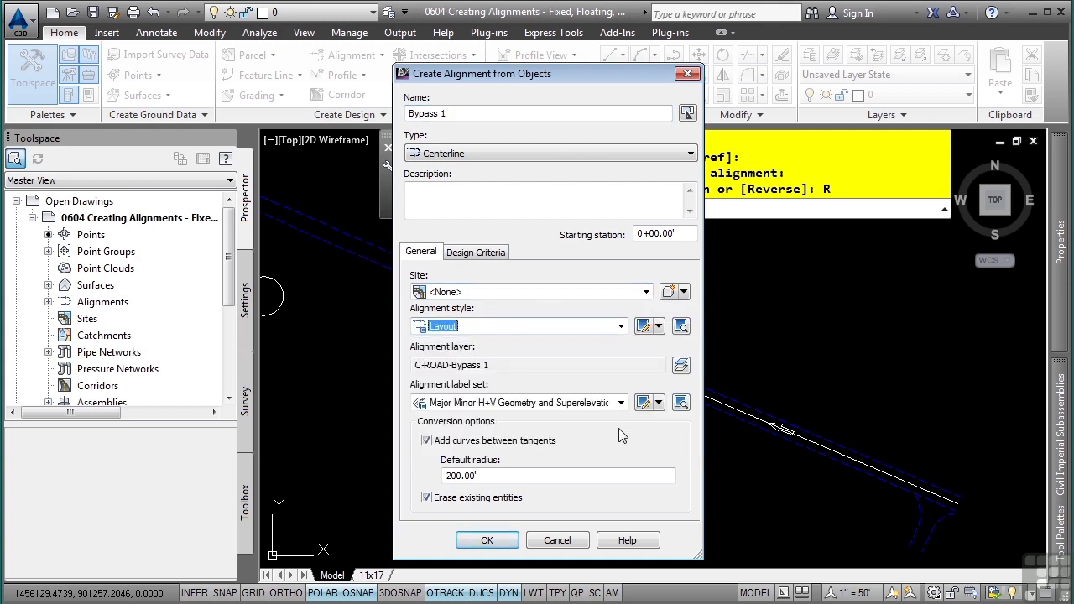
click(507, 403)
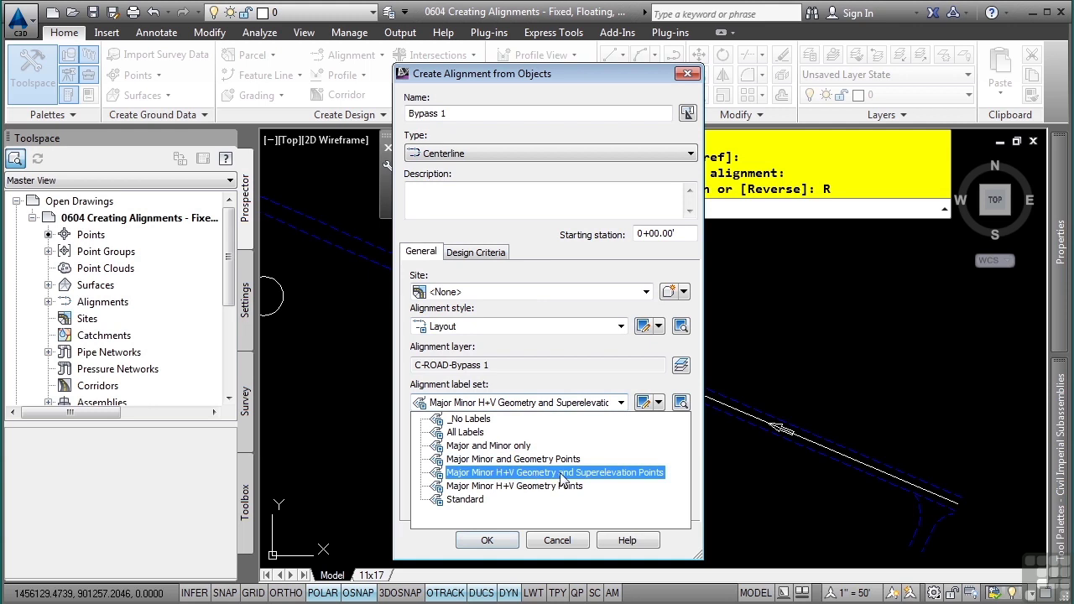
click(611, 477)
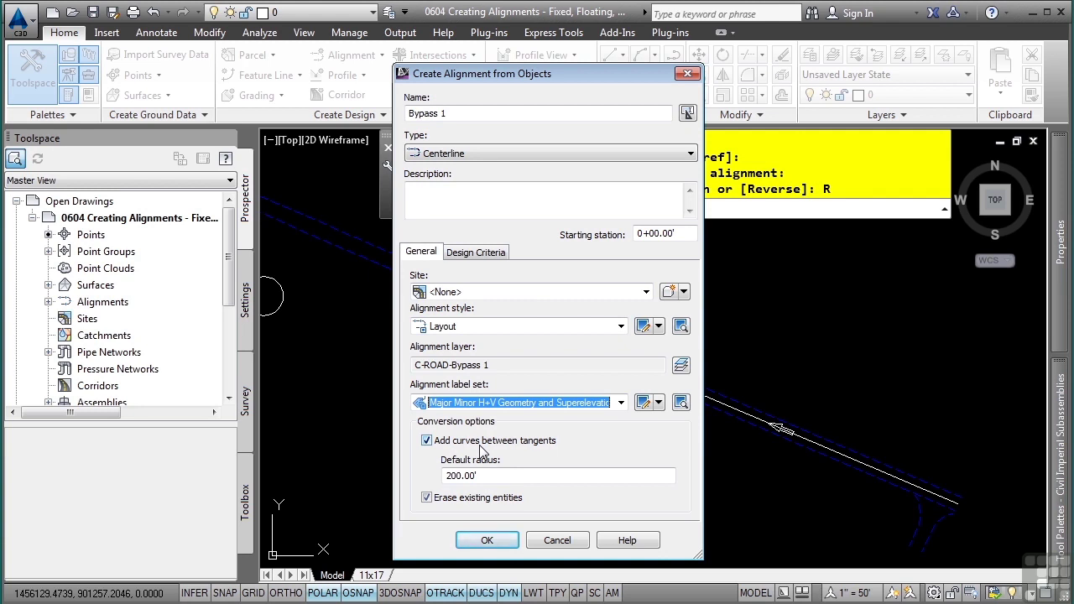
click(427, 498)
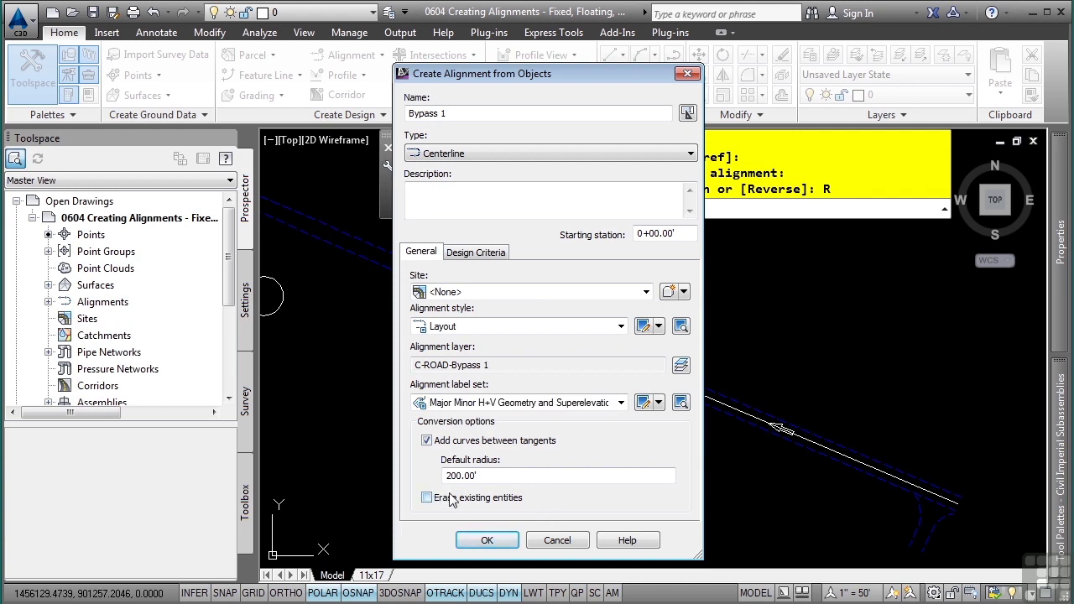
click(487, 540)
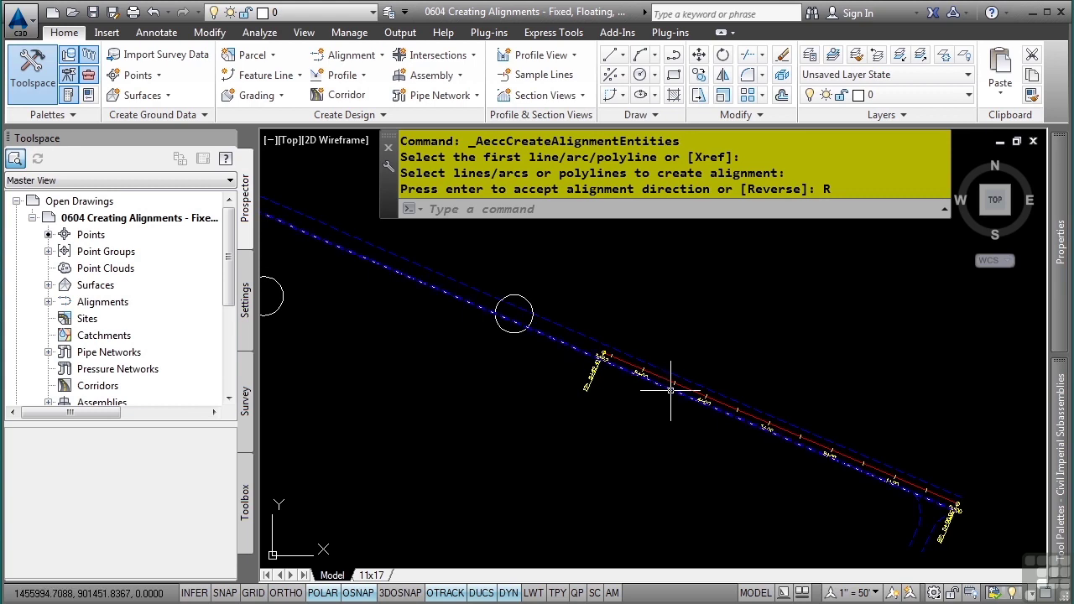
Step: Open the Geometry Editor for the Bypass 1 alignment and look over its line and curve layout options
middle_drag(449, 385, 592, 412)
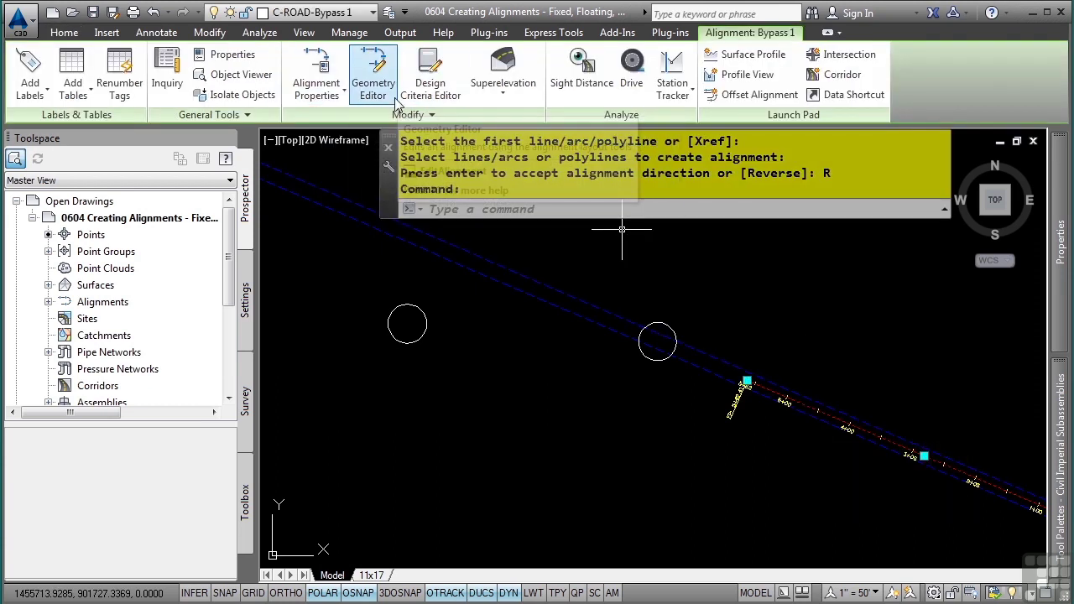
click(373, 80)
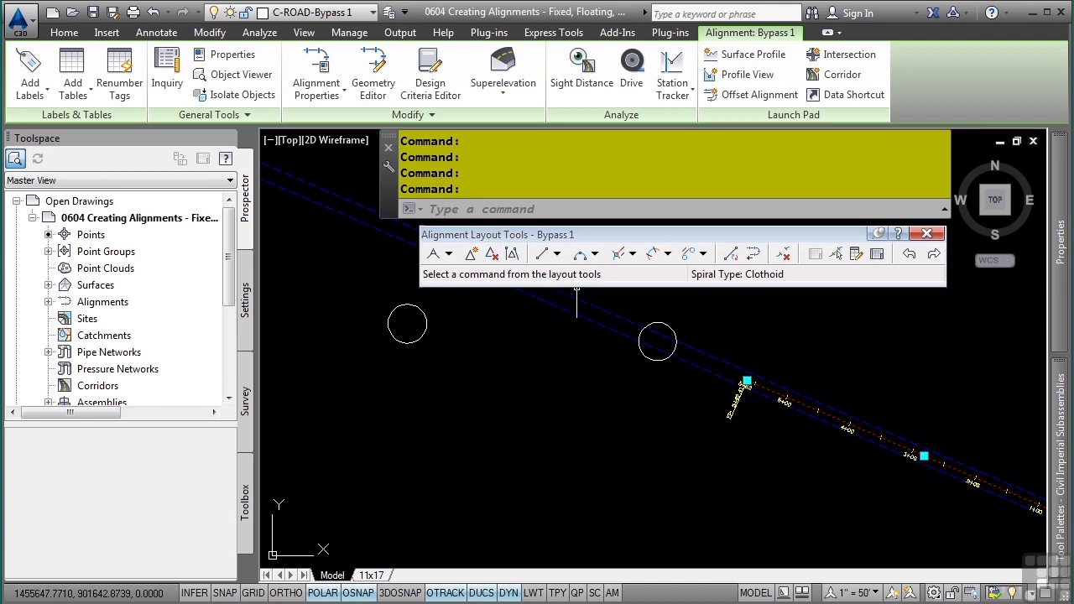
click(557, 254)
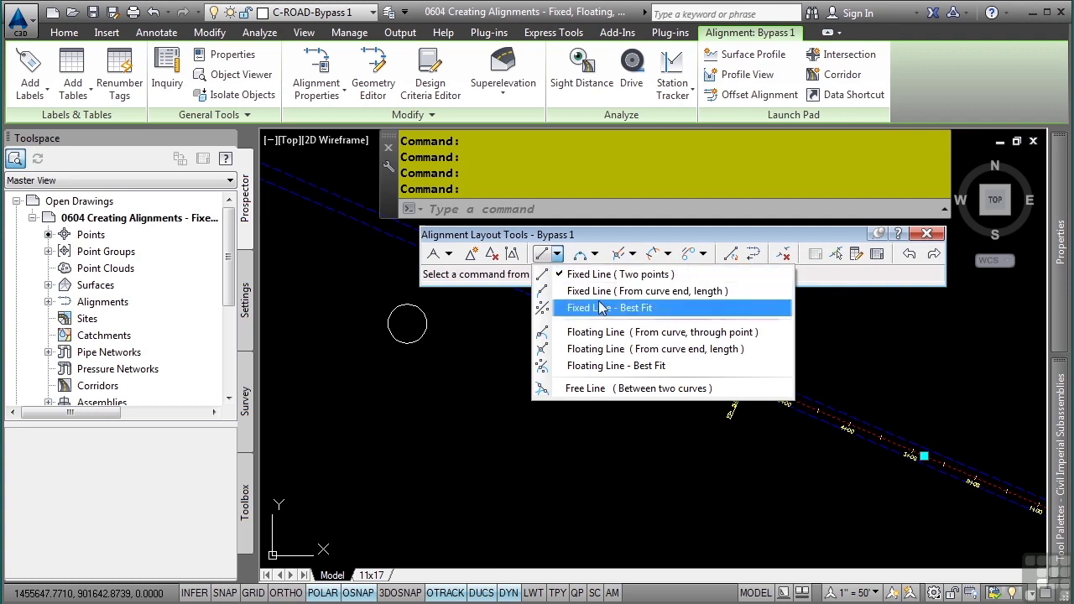
click(595, 253)
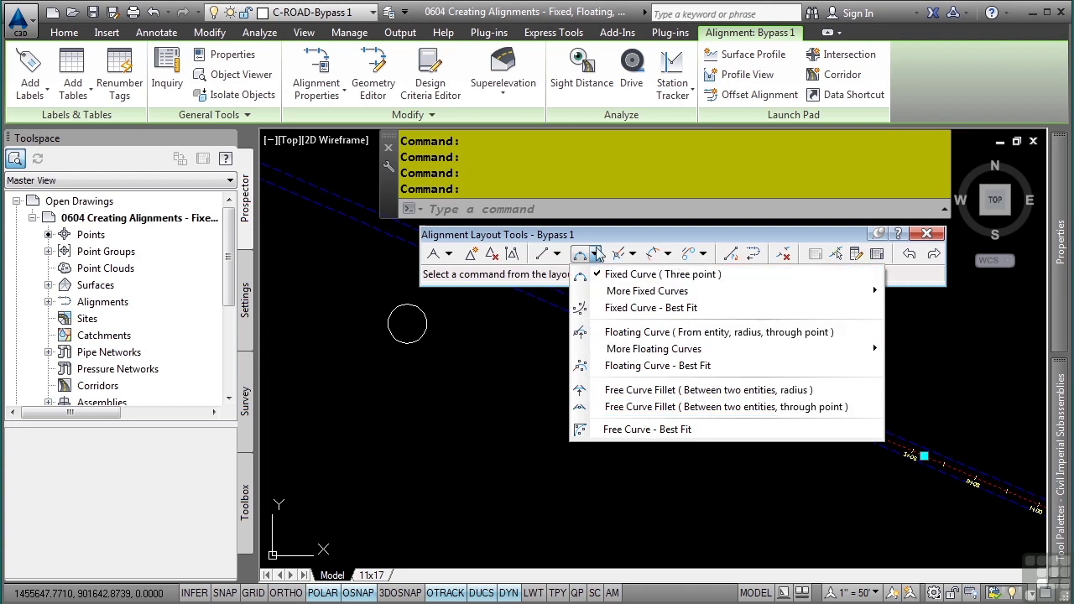
click(563, 261)
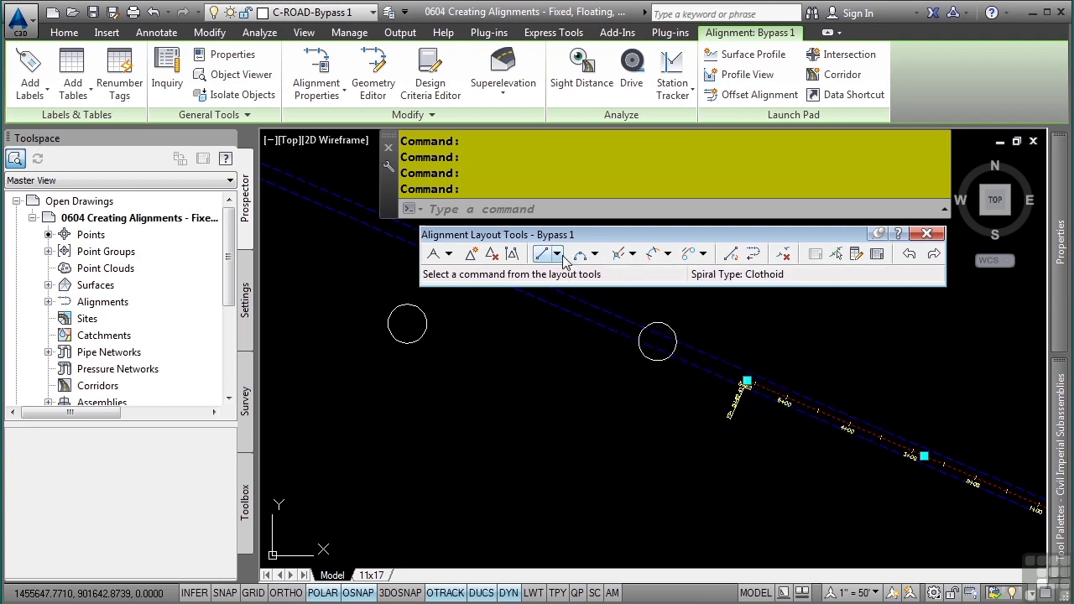
Step: Add a Fixed Line (Two points) from the center of the circle nearest the alignment's end to the center of the next circle west
click(558, 254)
click(592, 276)
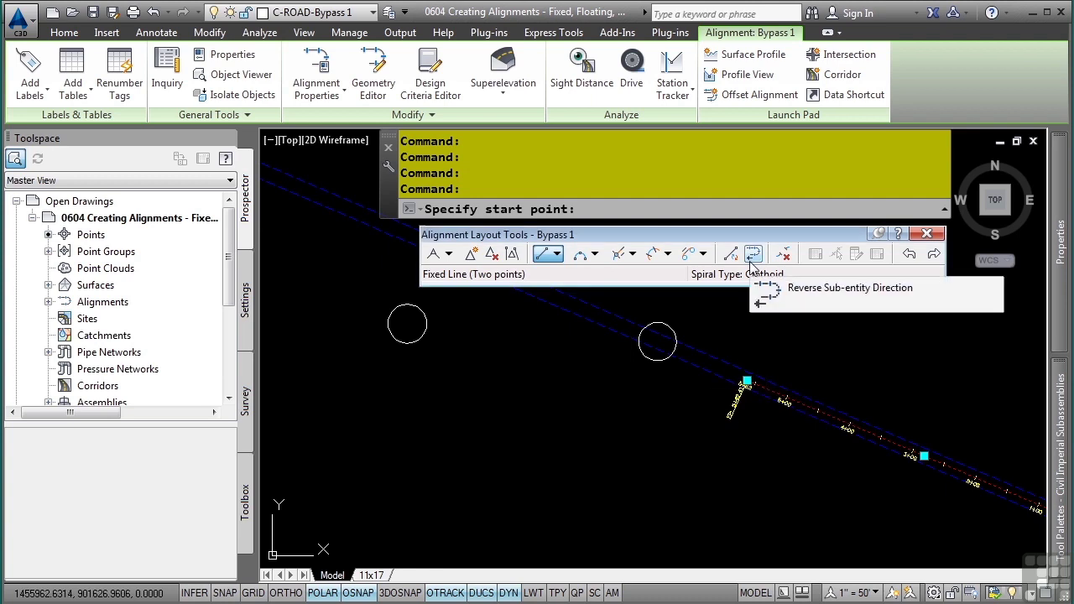
click(657, 340)
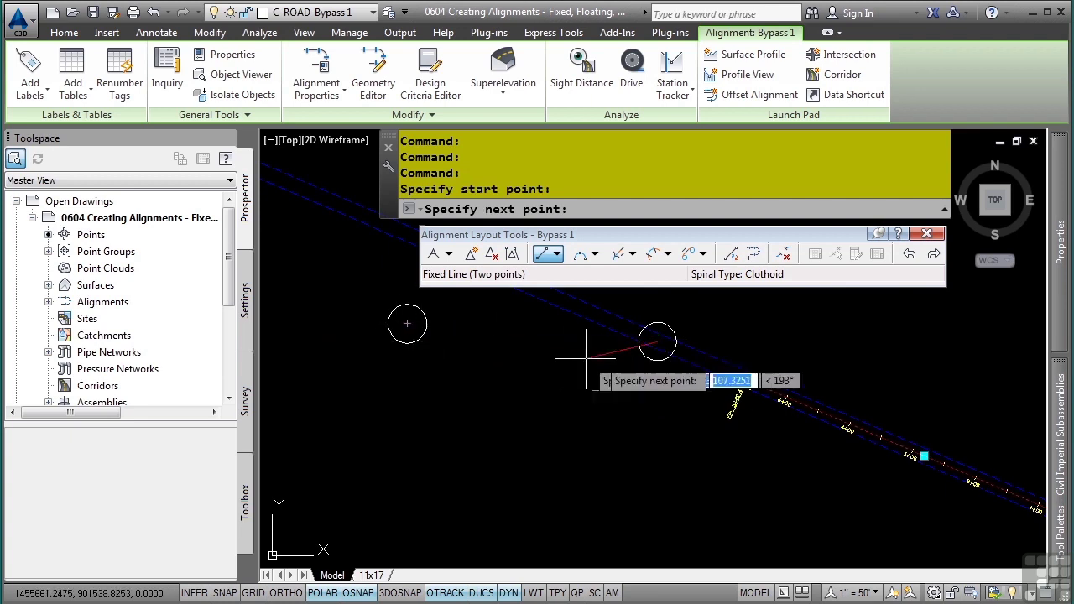
click(407, 323)
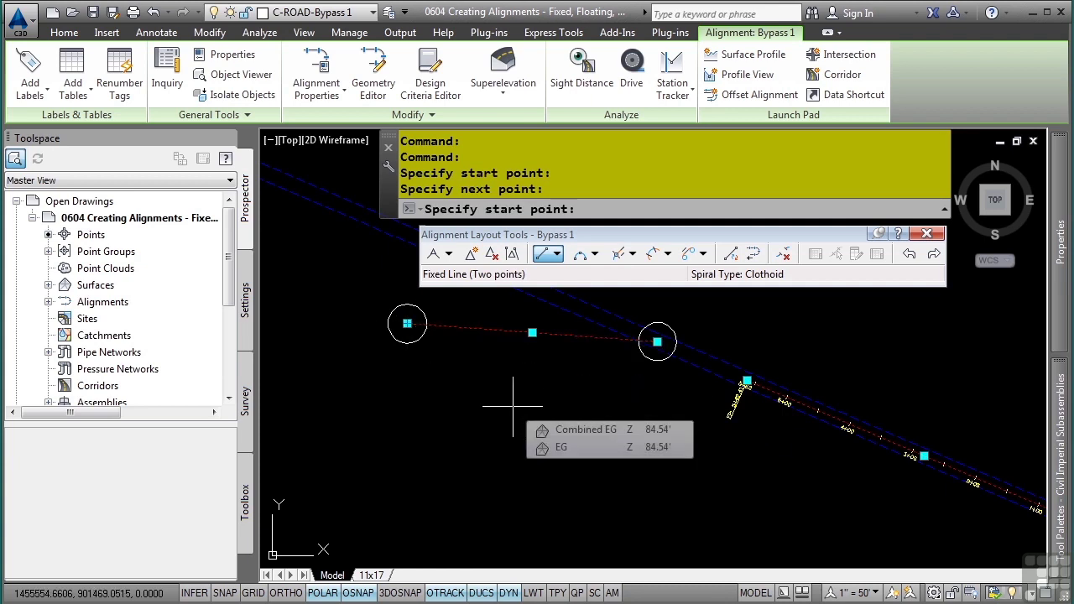
key(Return)
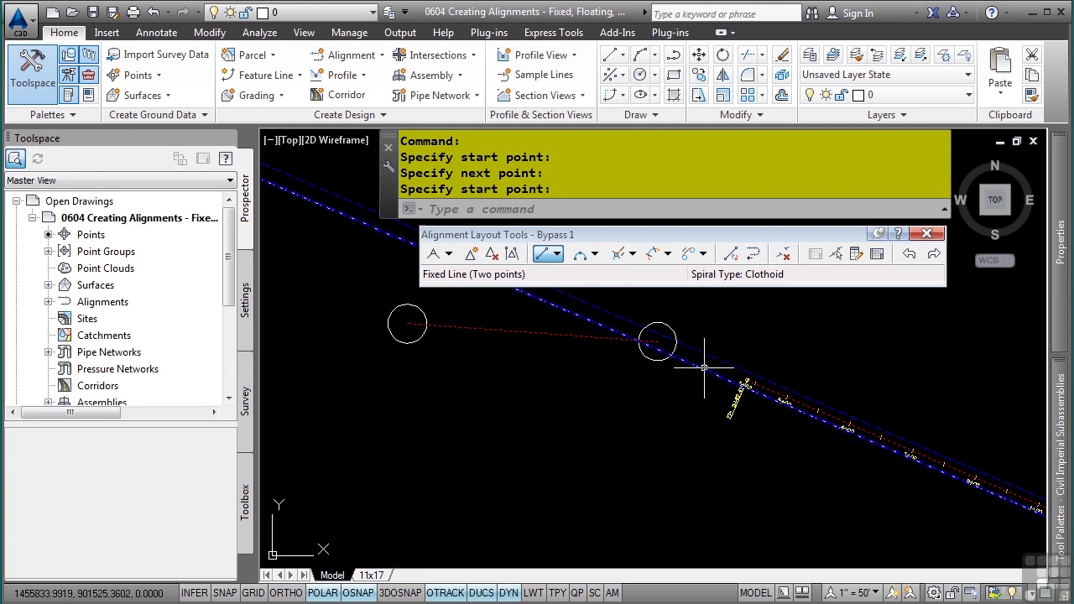
Step: Join the original tangent and the new fixed line with a Free Curve Fillet, using the less-than-180 solution and an 850 ft radius
click(595, 254)
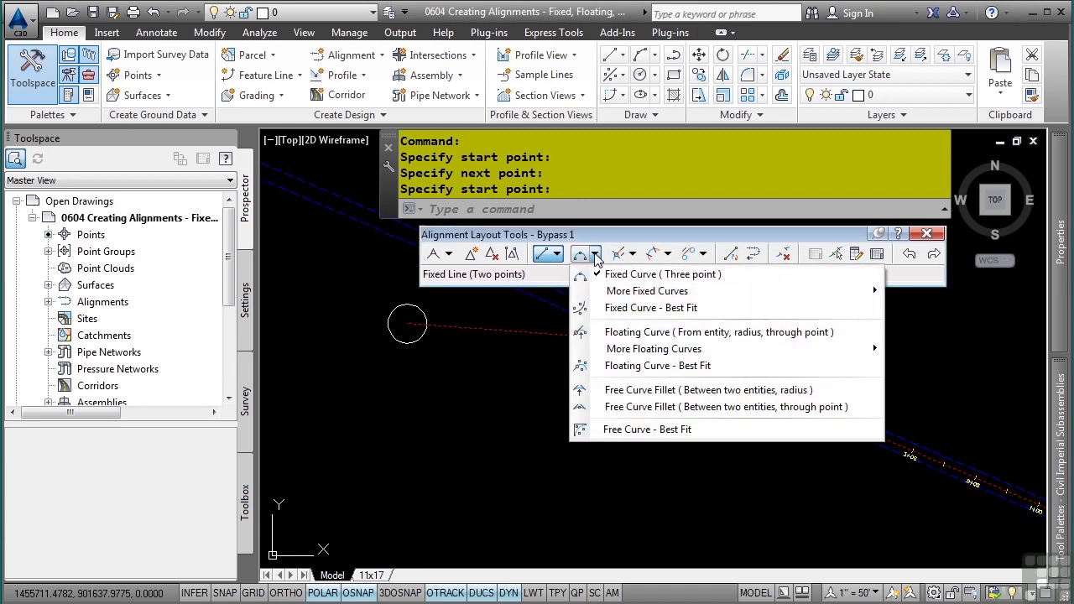
click(657, 391)
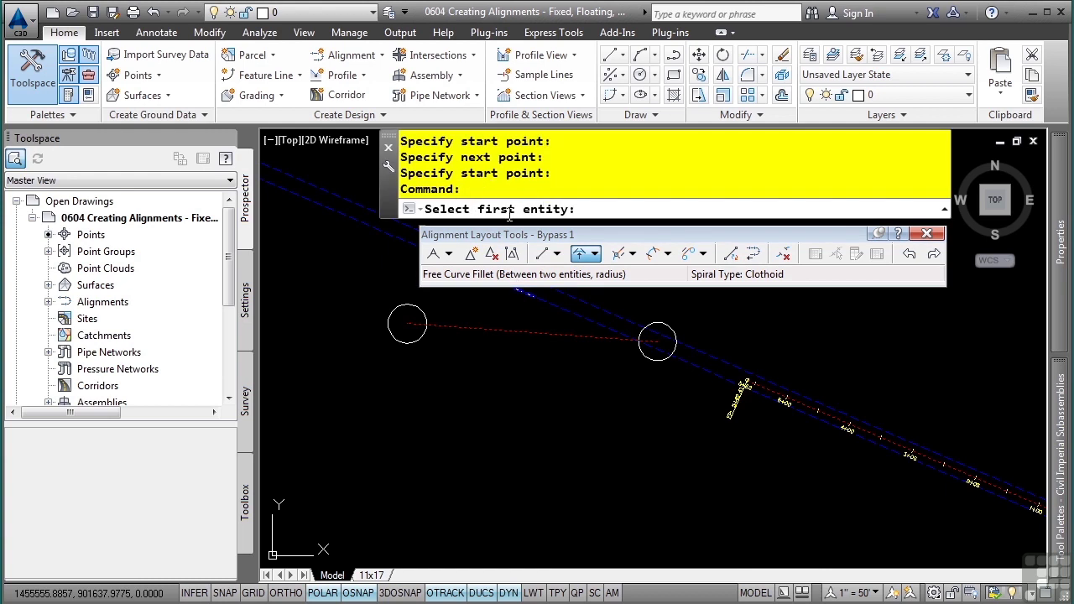
scroll(773, 398, up, 2)
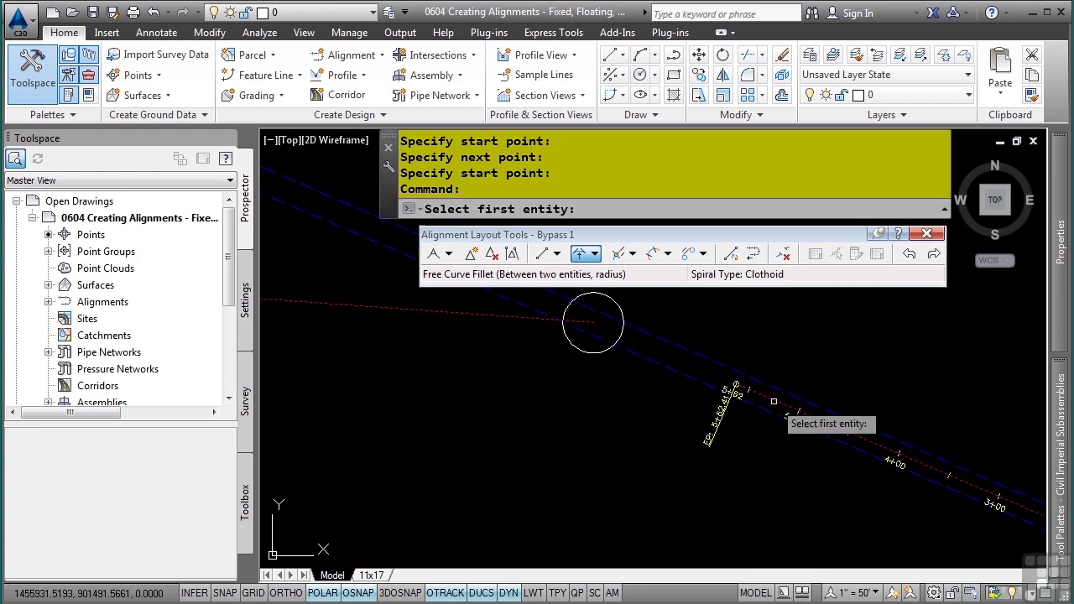
click(722, 382)
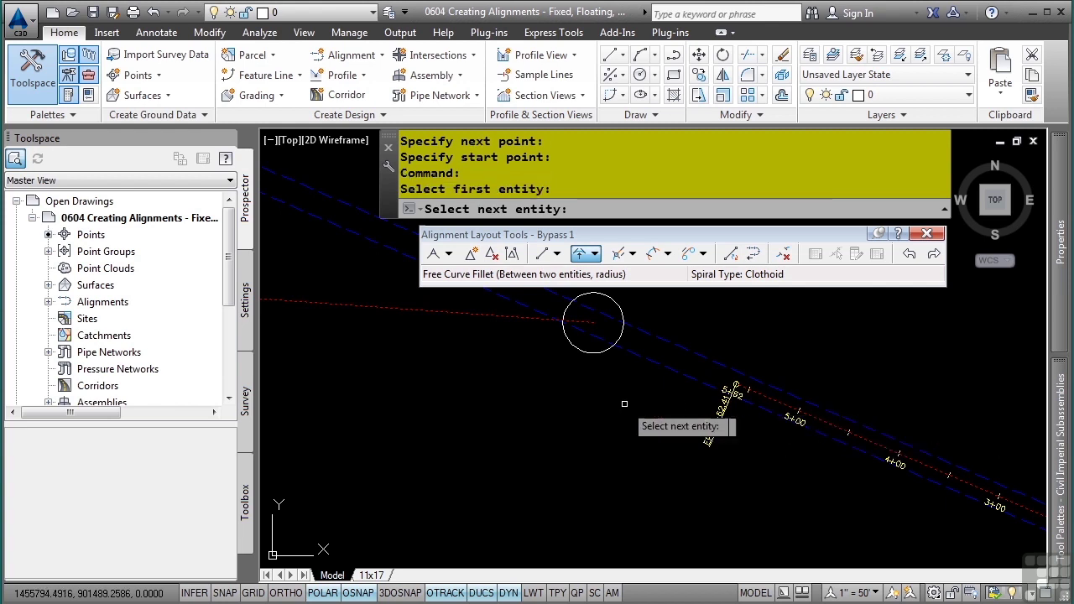
click(483, 314)
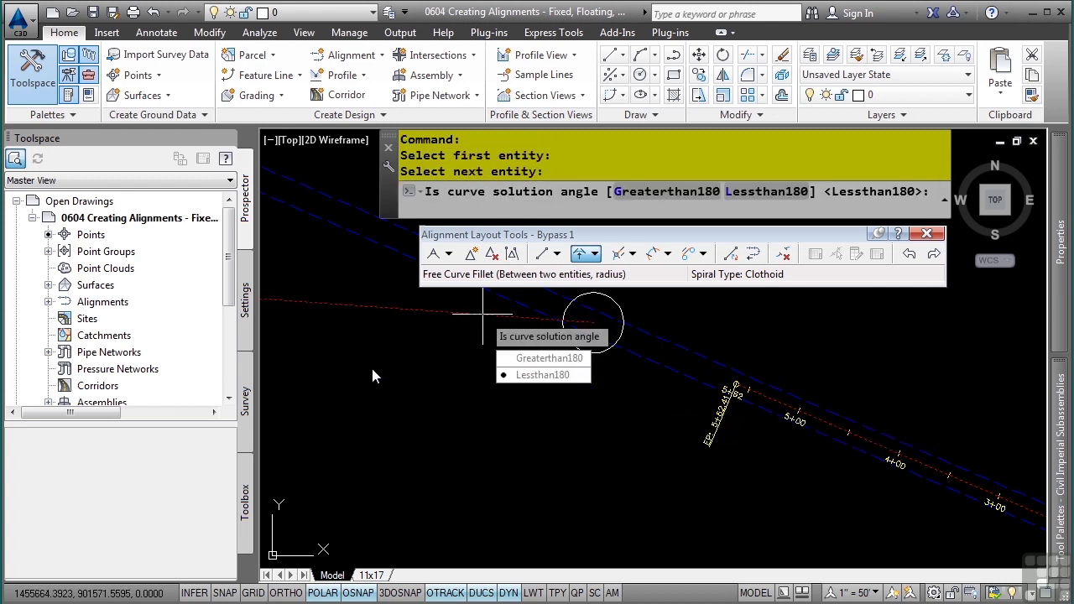
key(Return)
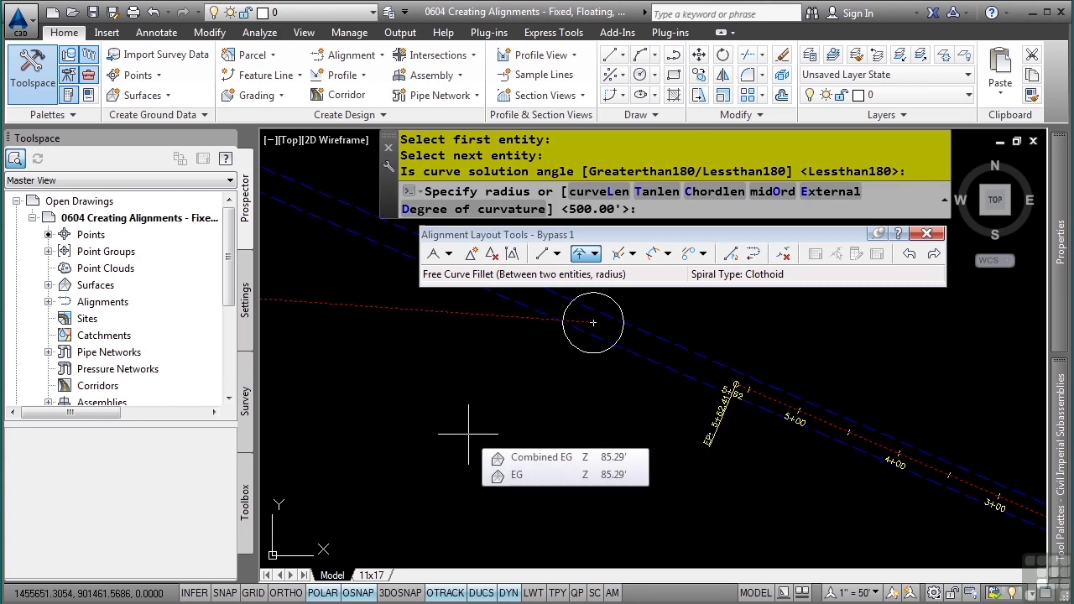
text(850)
key(Return)
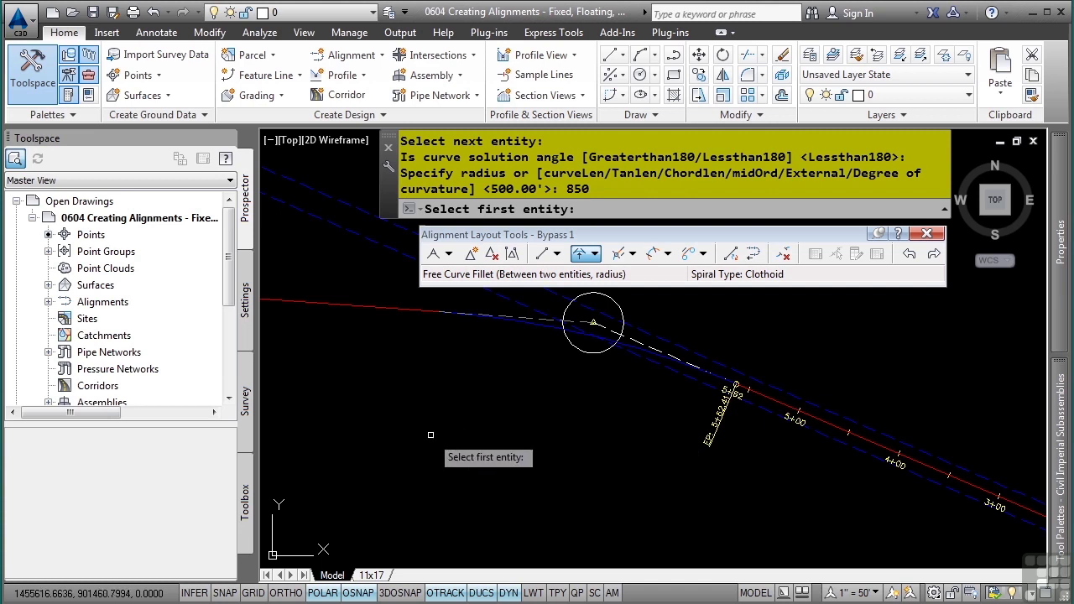
Step: Attach a Floating Curve (From entity end, radius, length) to the fixed line's west end, clockwise, with radius 500 ft and length 167.78 ft
scroll(453, 403, down, 3)
middle_drag(449, 441, 650, 437)
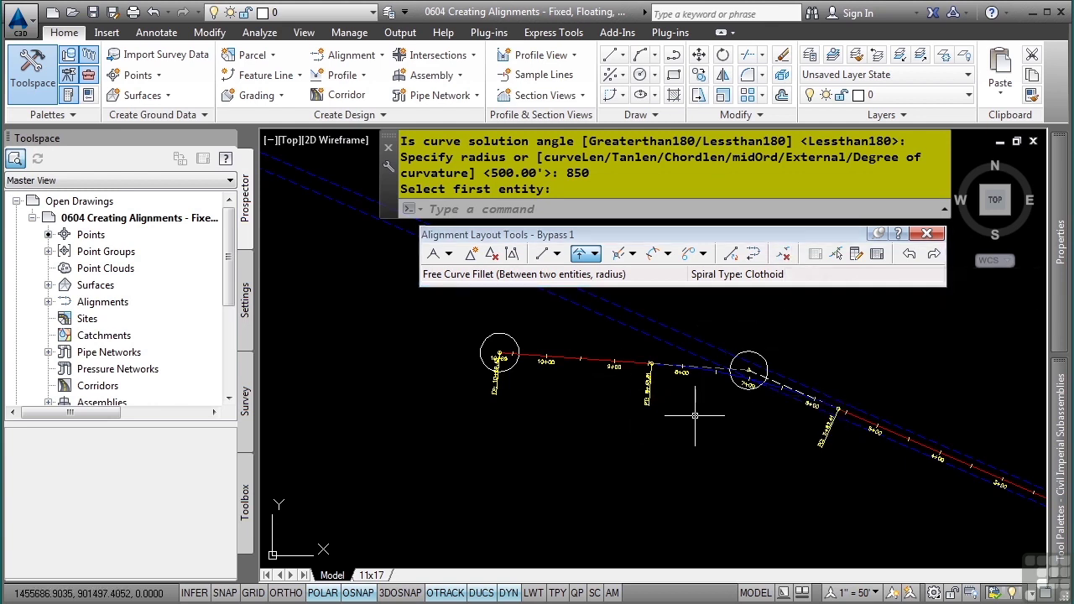
mouse_move(479, 428)
middle_down()
mouse_move(647, 455)
mouse_move(614, 442)
middle_up()
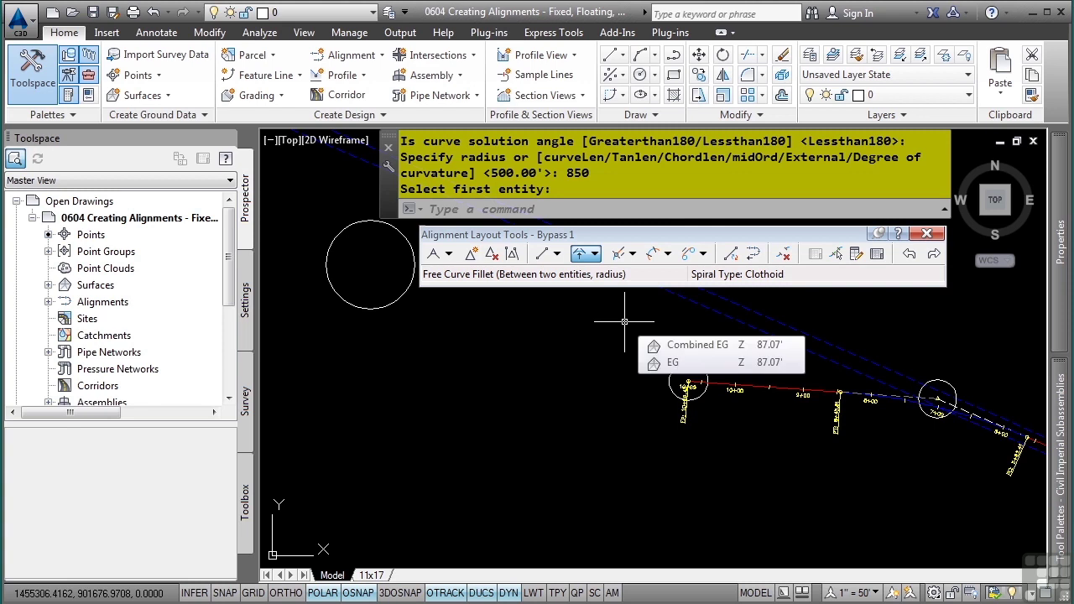
scroll(688, 383, up, 2)
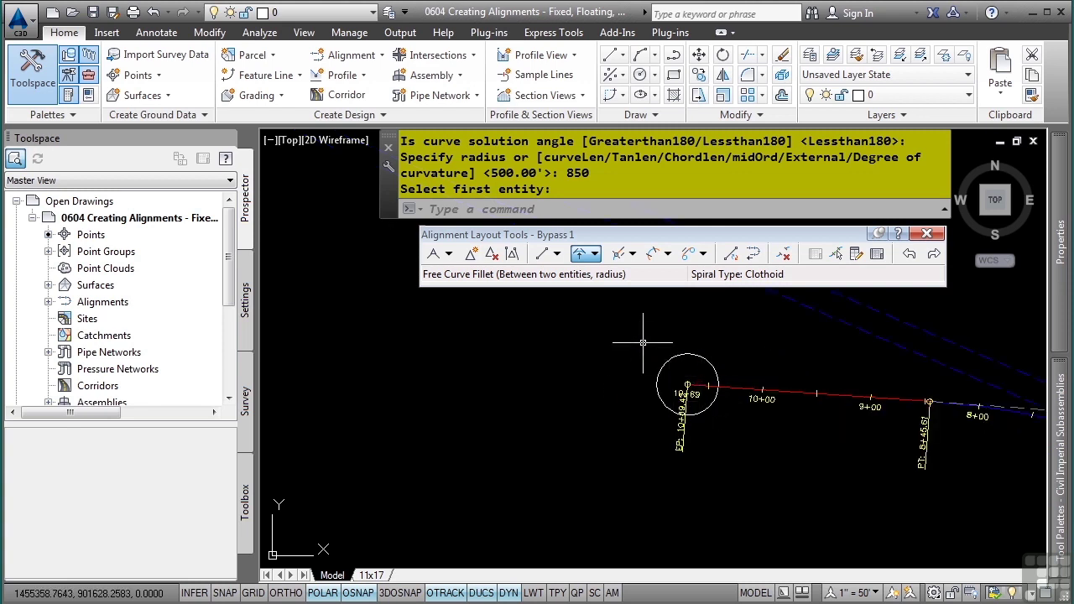
click(595, 254)
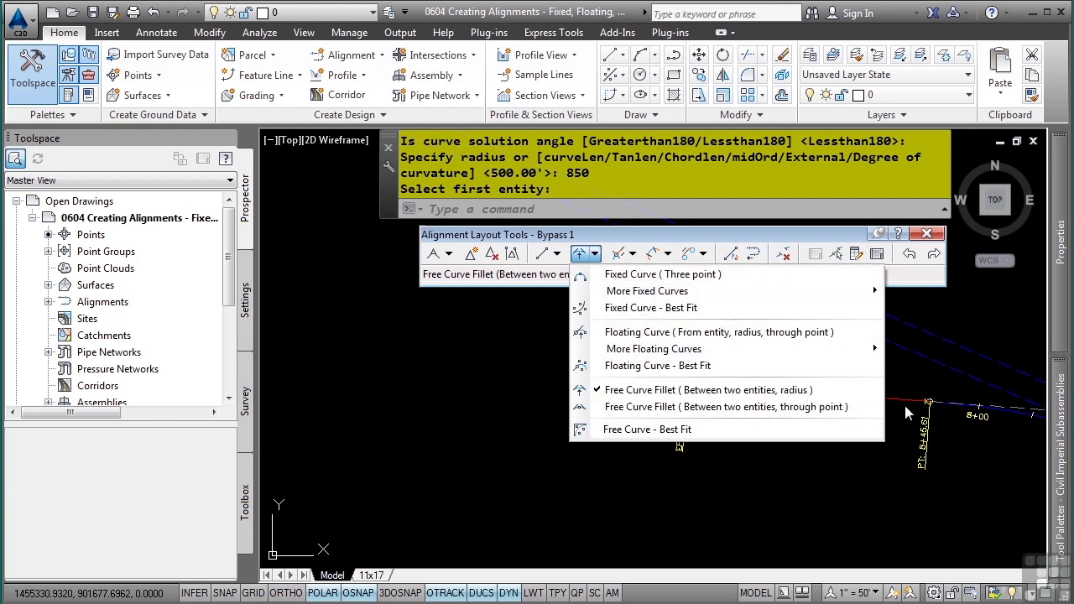
mouse_move(734, 352)
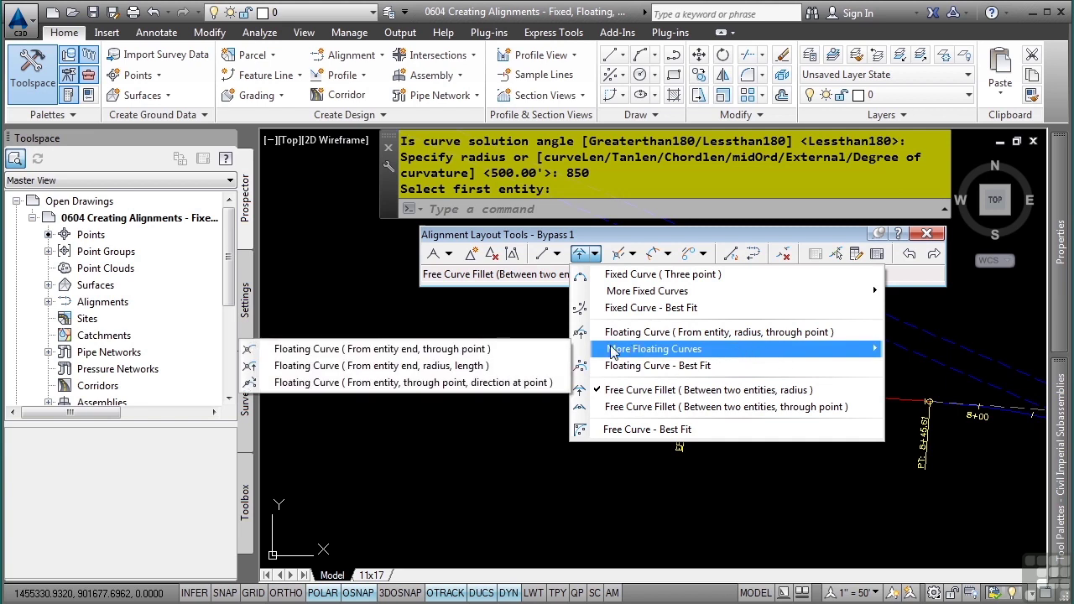
click(519, 374)
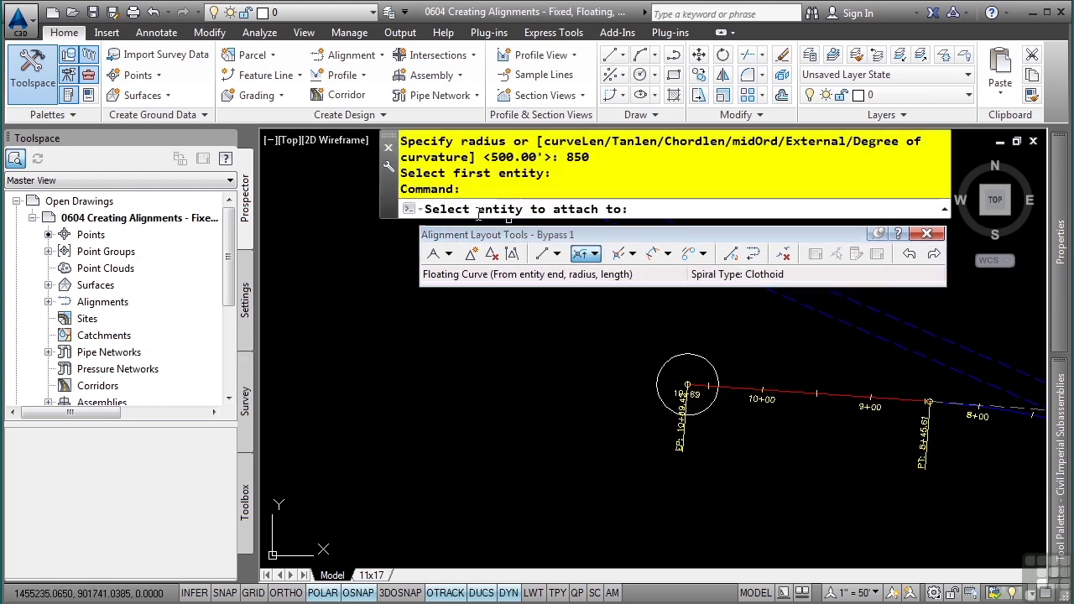
click(728, 387)
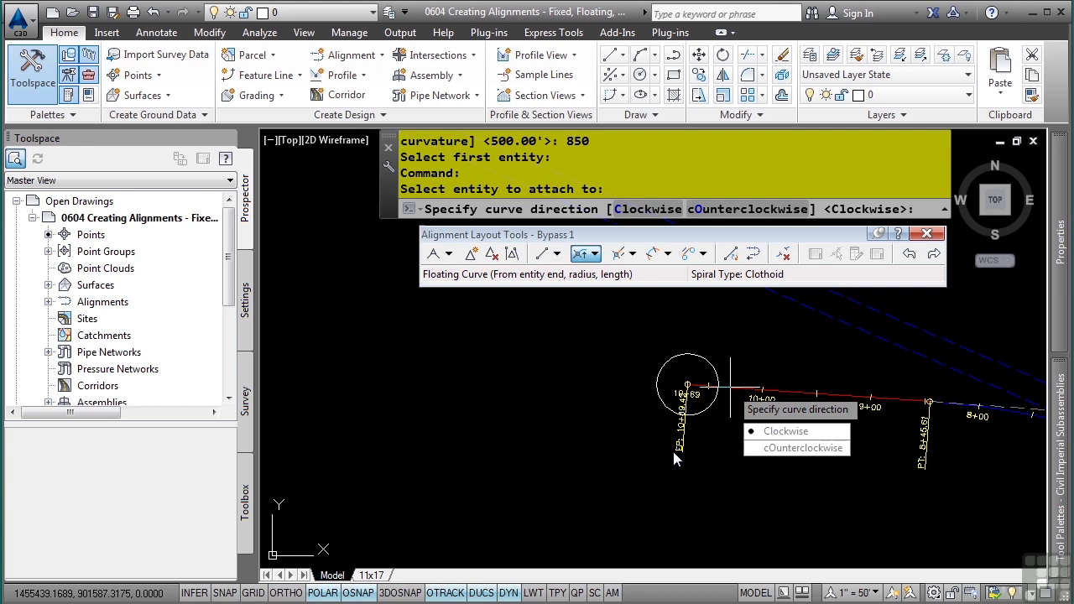
key(Return)
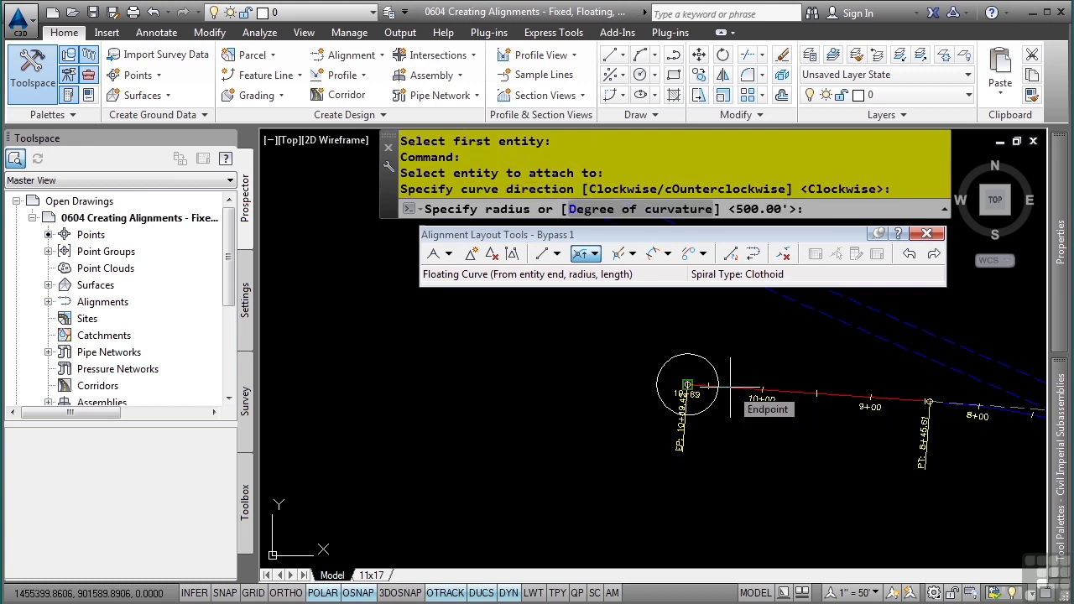
text(500)
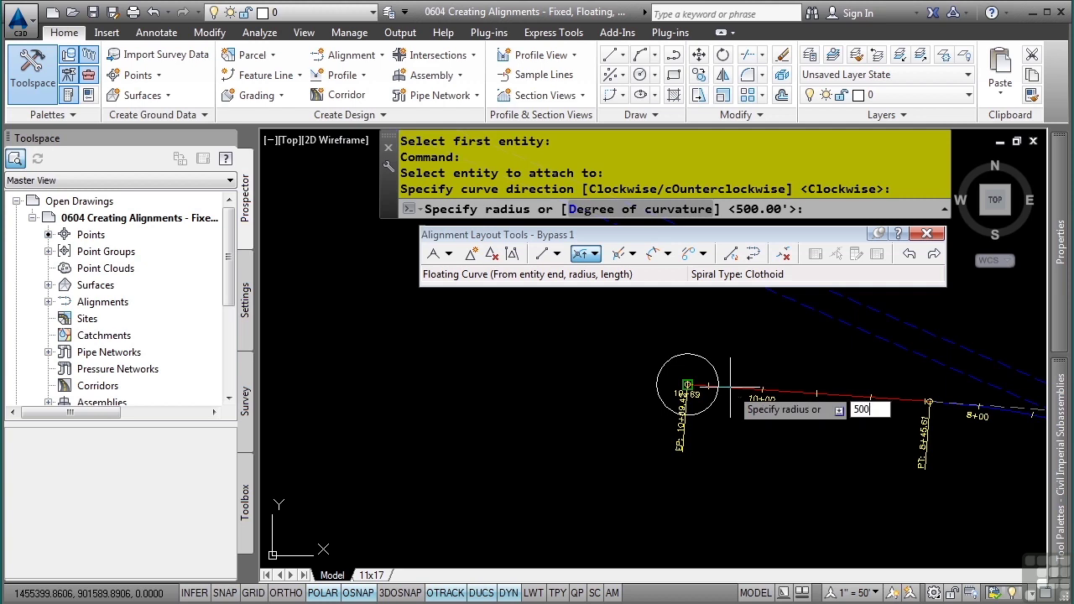
key(Return)
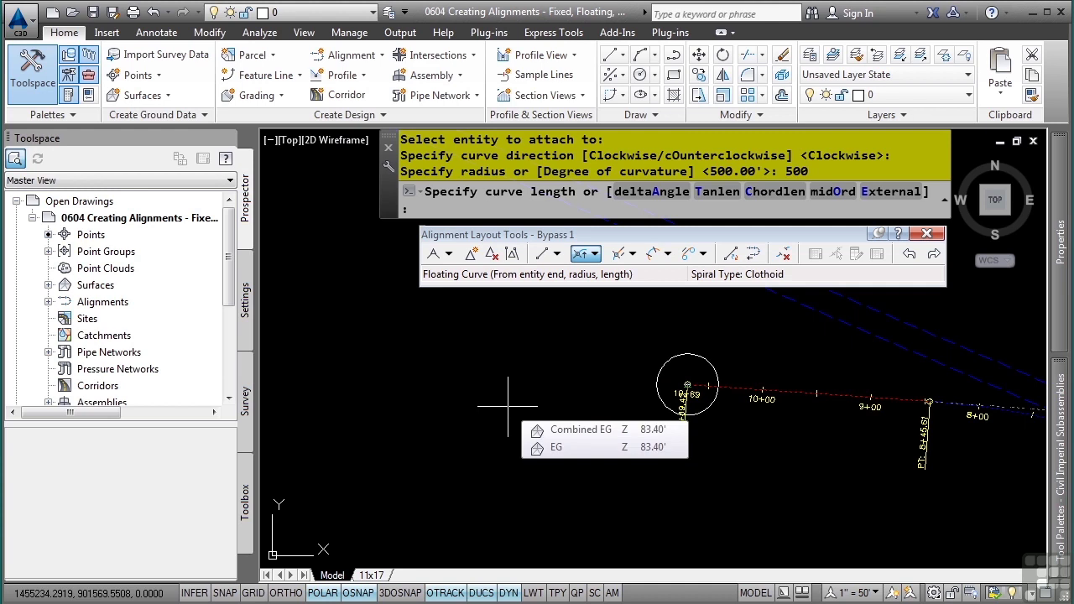
text(167.78)
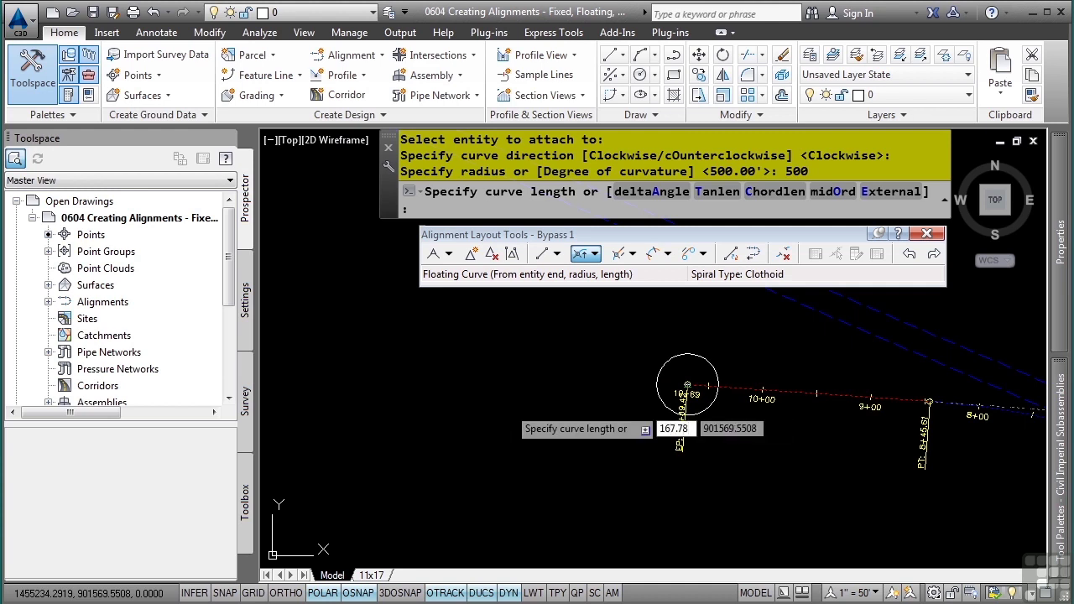
key(Return)
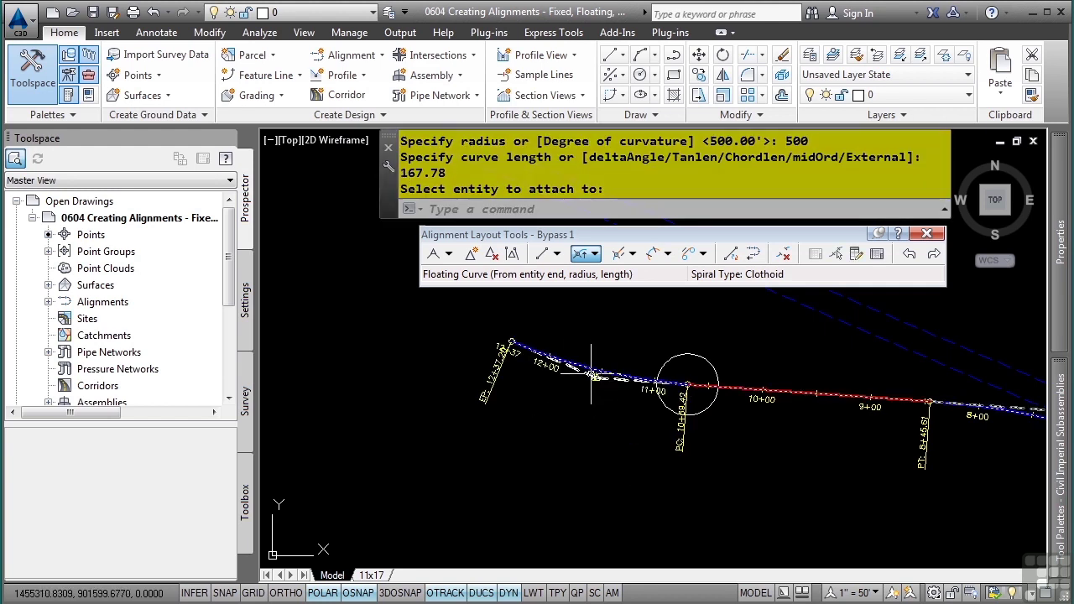
key(Return)
click(534, 359)
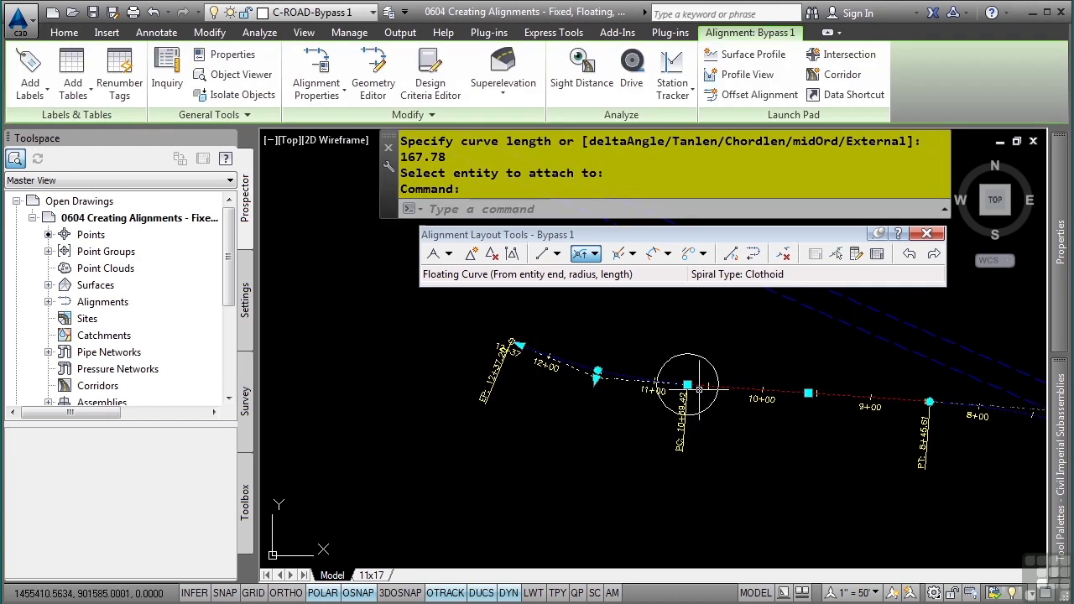
click(808, 392)
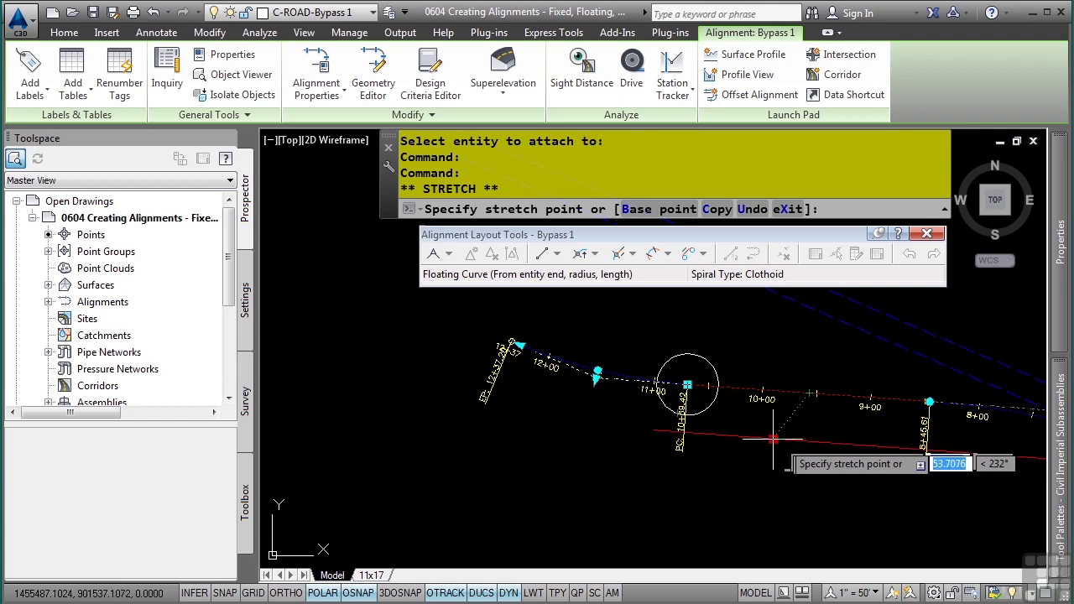
key(Escape)
key(Escape)
key(Escape)
key(Escape)
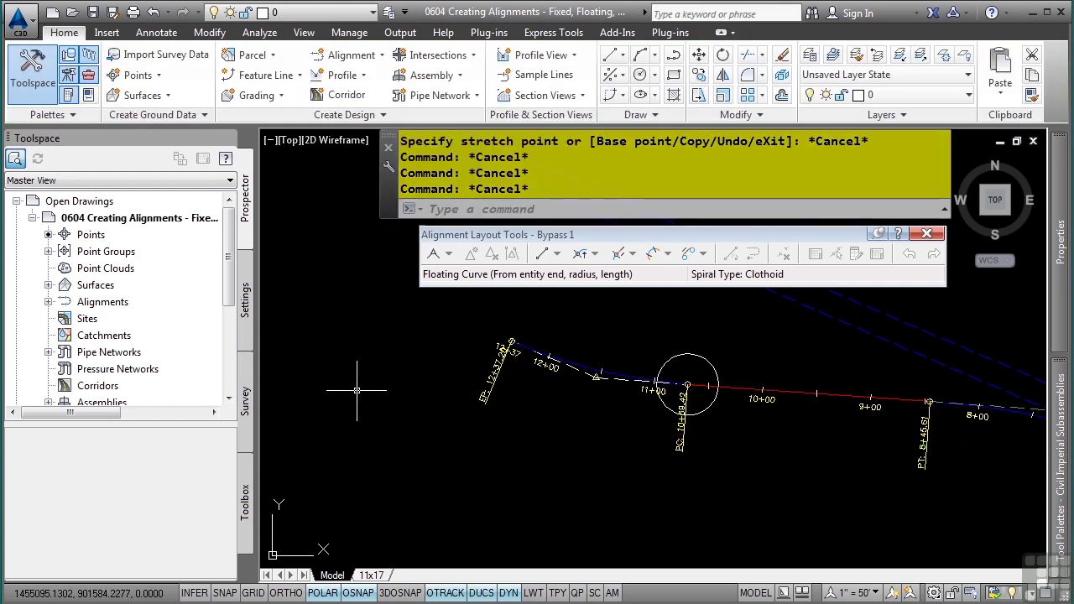
Step: Reopen the Bypass 1 geometry for editing and add a Fixed Line (Two points) from the alignment's west end to the large circle's center
middle_drag(327, 338, 576, 424)
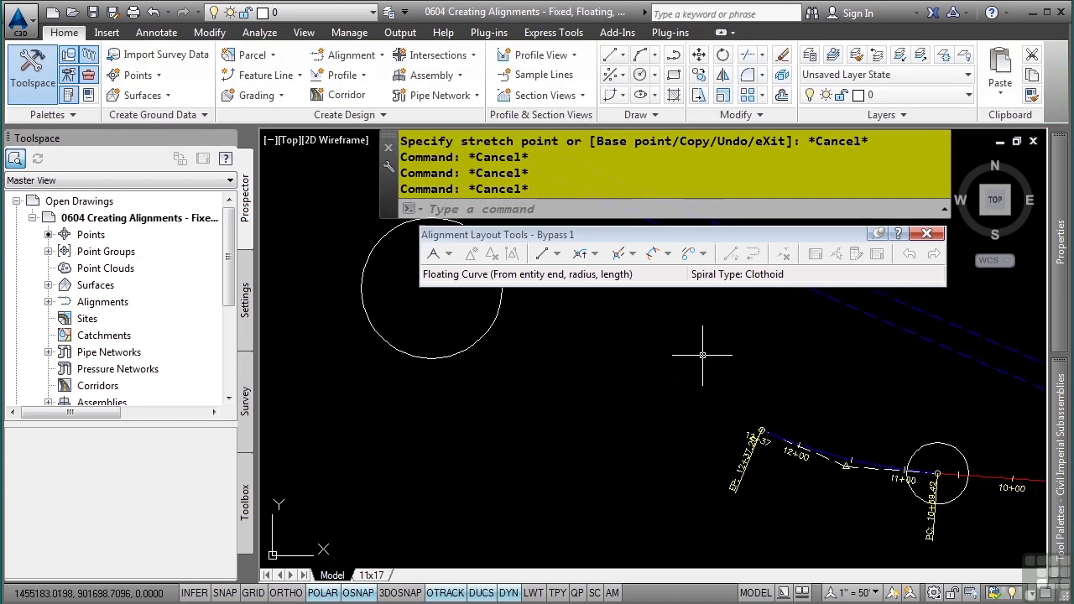
click(831, 458)
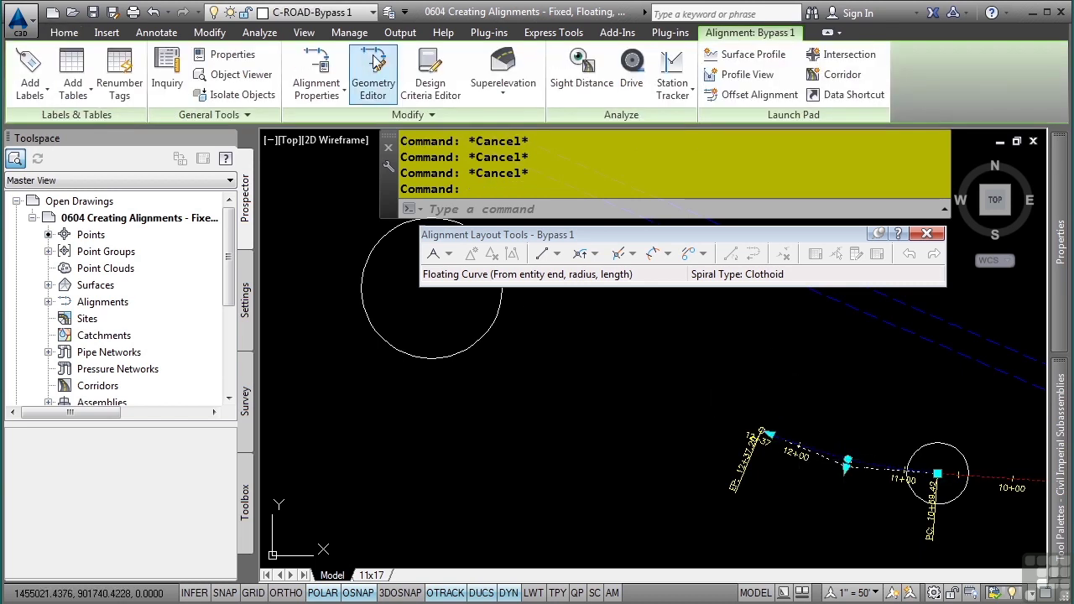
click(373, 82)
click(579, 255)
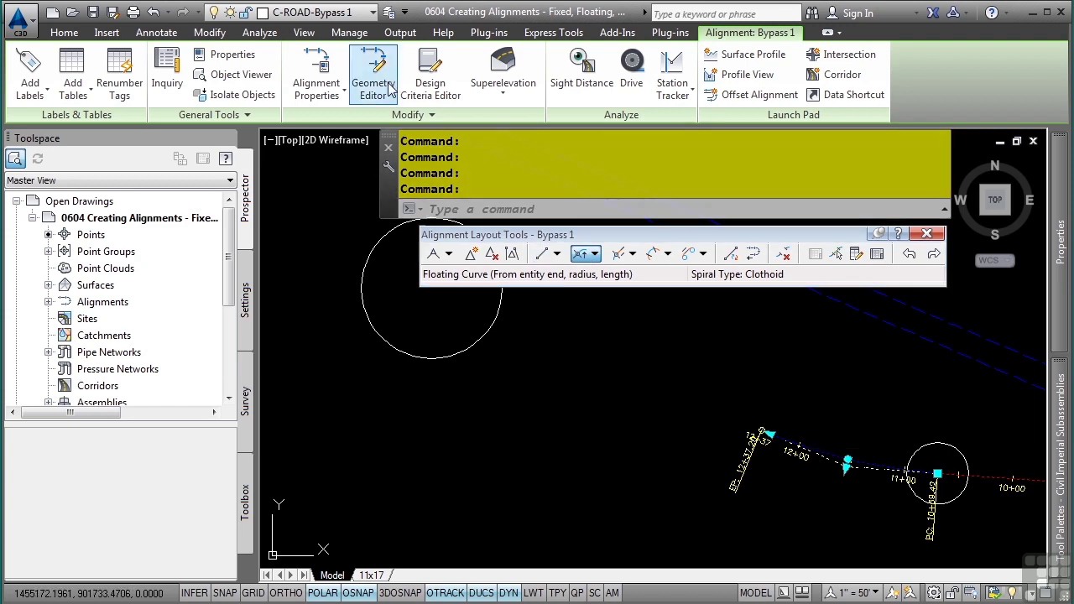
click(557, 254)
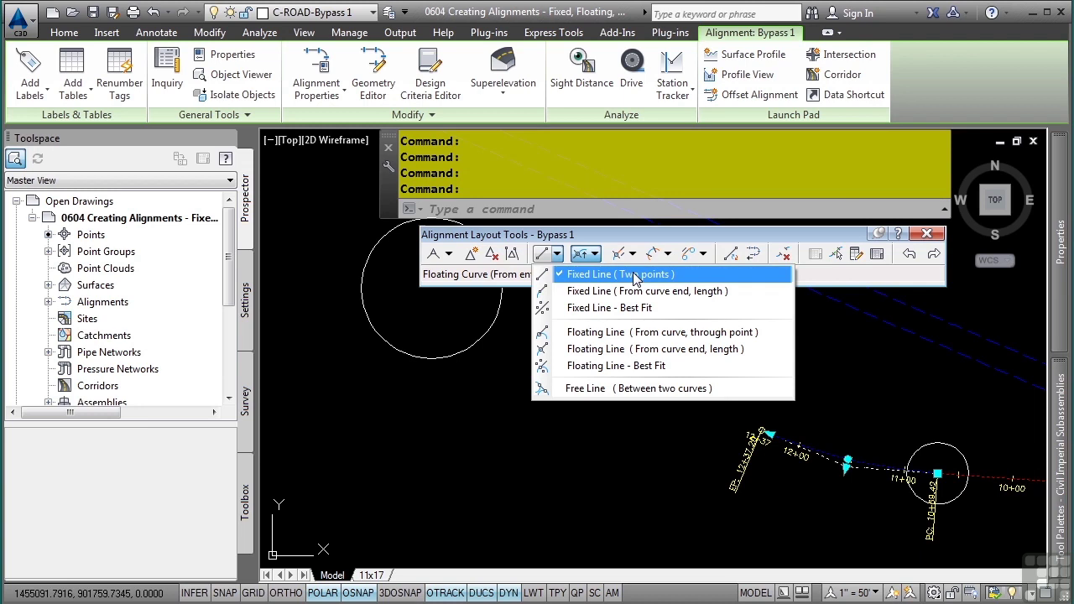
click(636, 276)
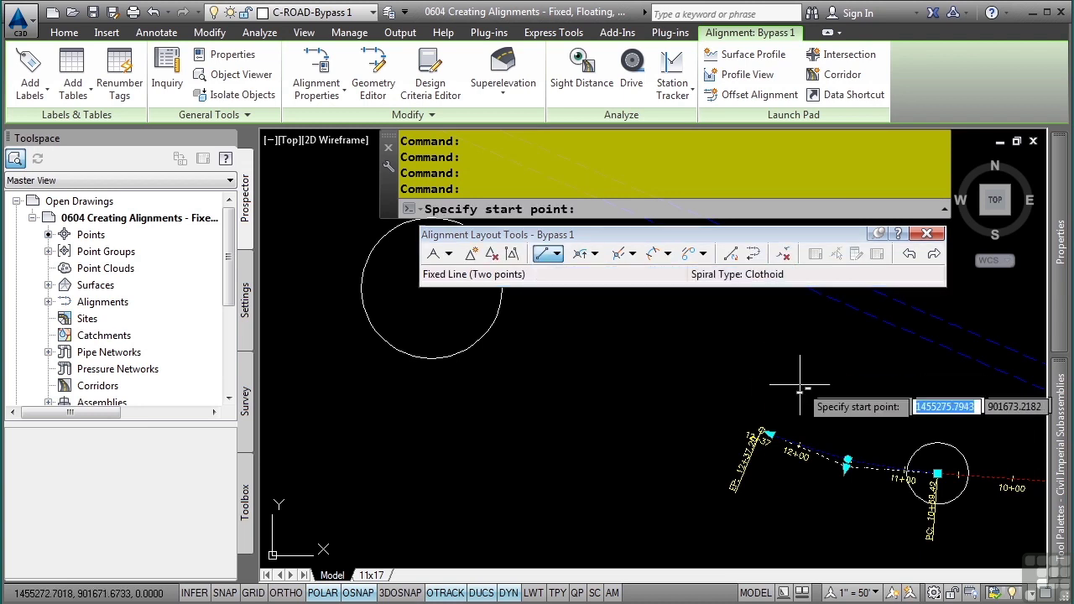
click(766, 514)
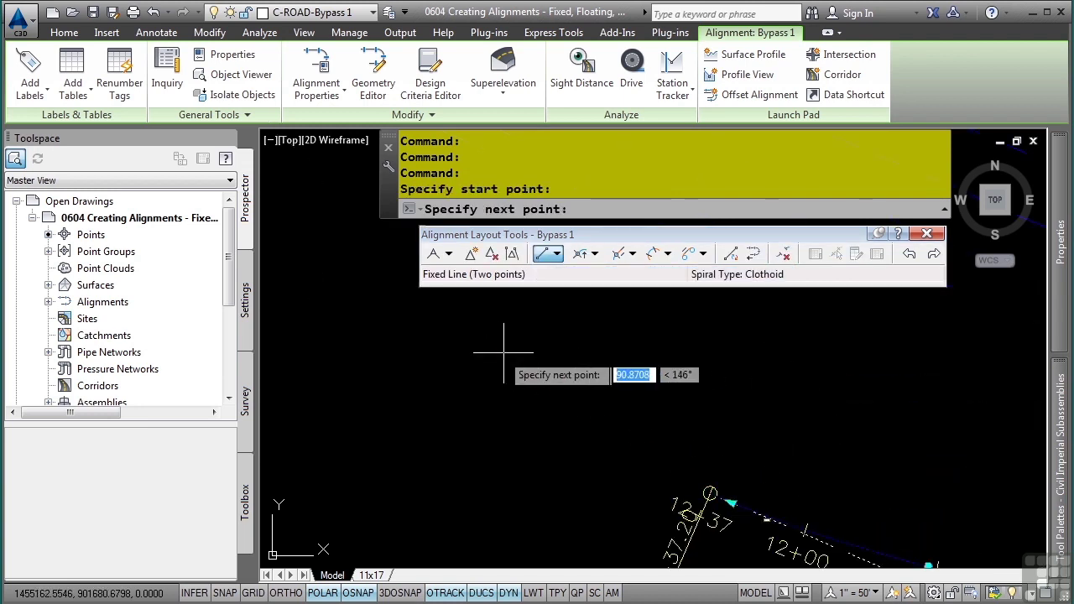
scroll(491, 350, down, 2)
mouse_move(491, 350)
middle_down()
mouse_move(573, 431)
mouse_move(616, 429)
middle_up()
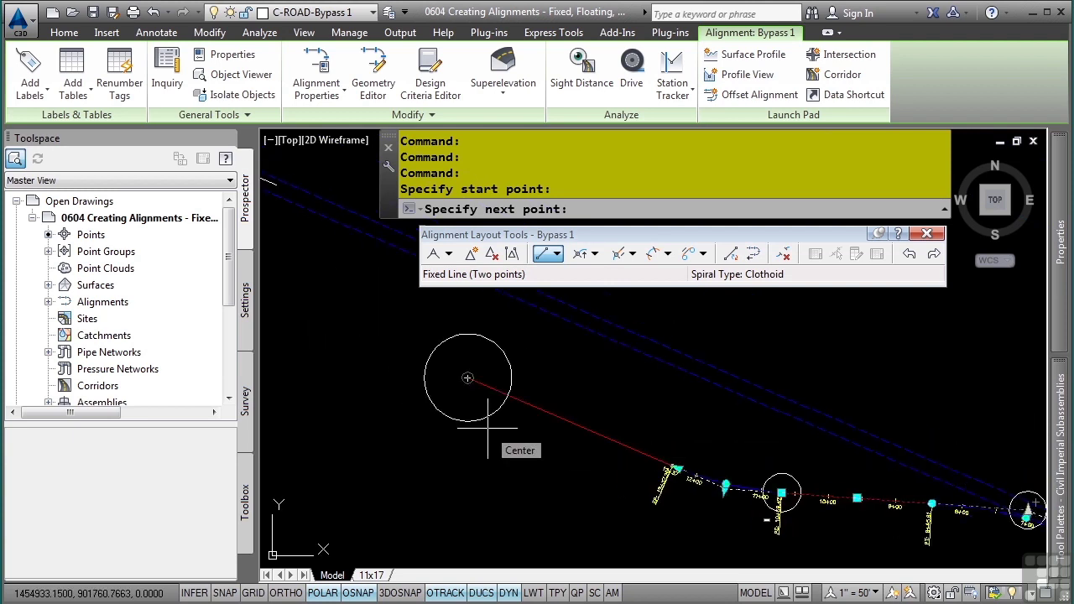
click(488, 430)
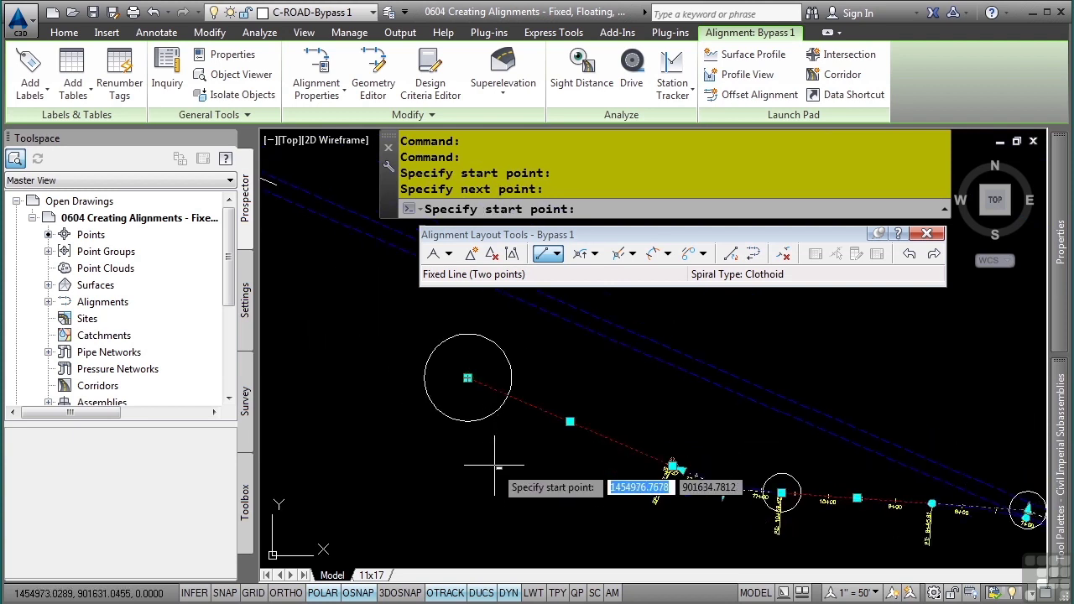
key(Return)
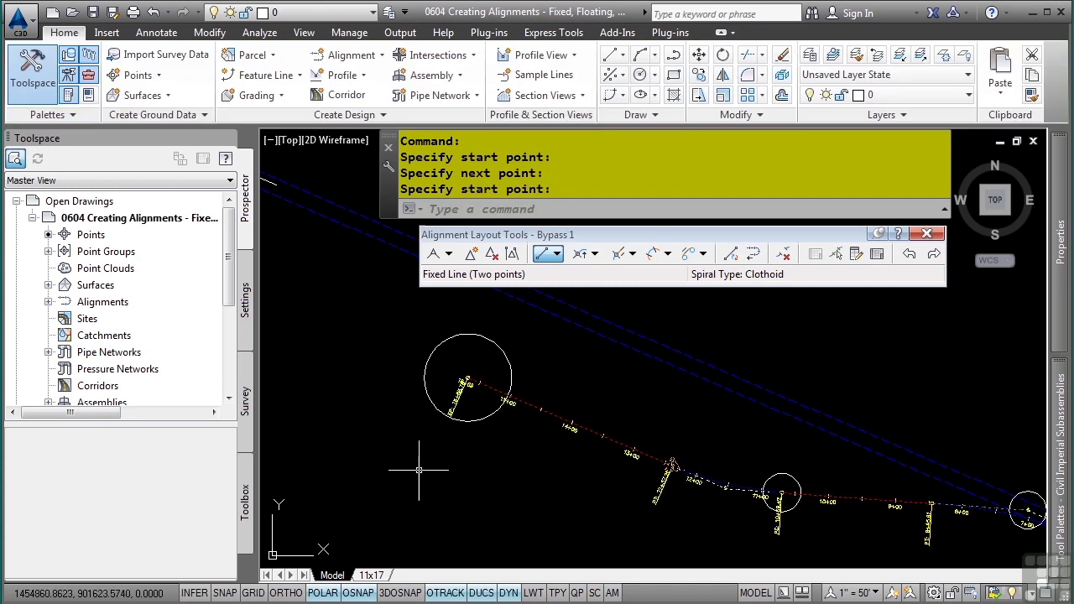
Step: Attach a clockwise Floating Curve (From entity end, radius, length) to the new line's west end, with radius 500 ft and a length picked by two points
mouse_move(364, 291)
middle_down()
mouse_move(604, 333)
mouse_move(676, 417)
mouse_move(648, 434)
mouse_move(587, 424)
mouse_move(578, 386)
middle_up()
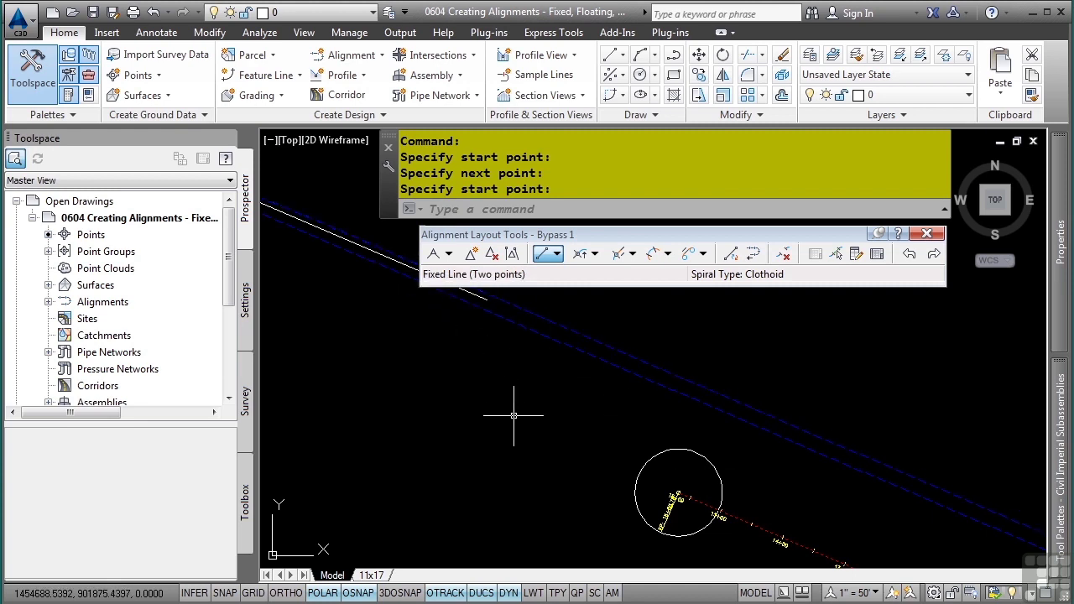
click(594, 254)
mouse_move(613, 349)
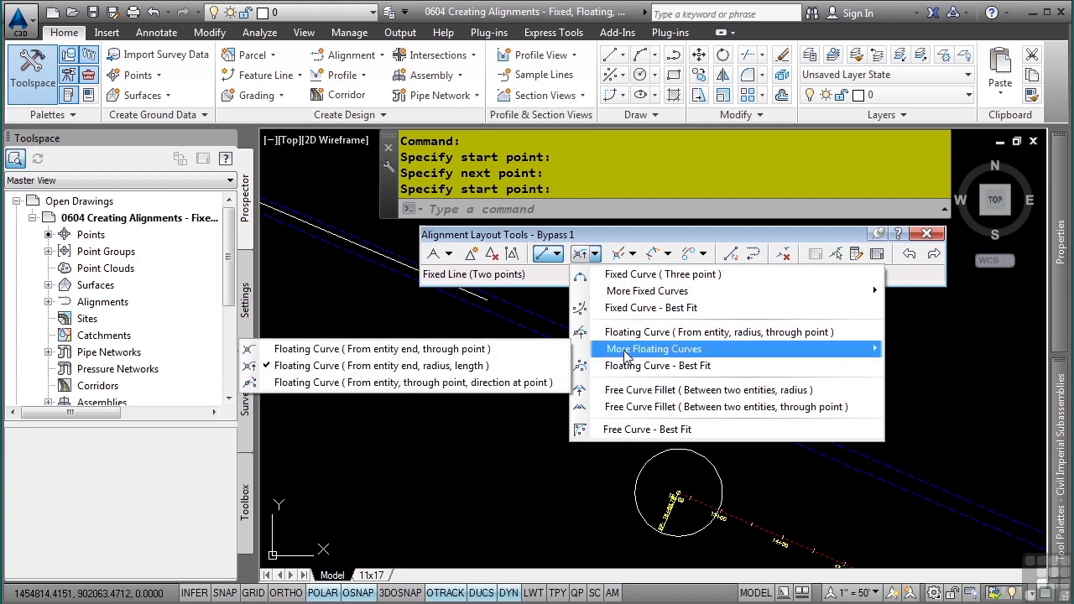
click(518, 365)
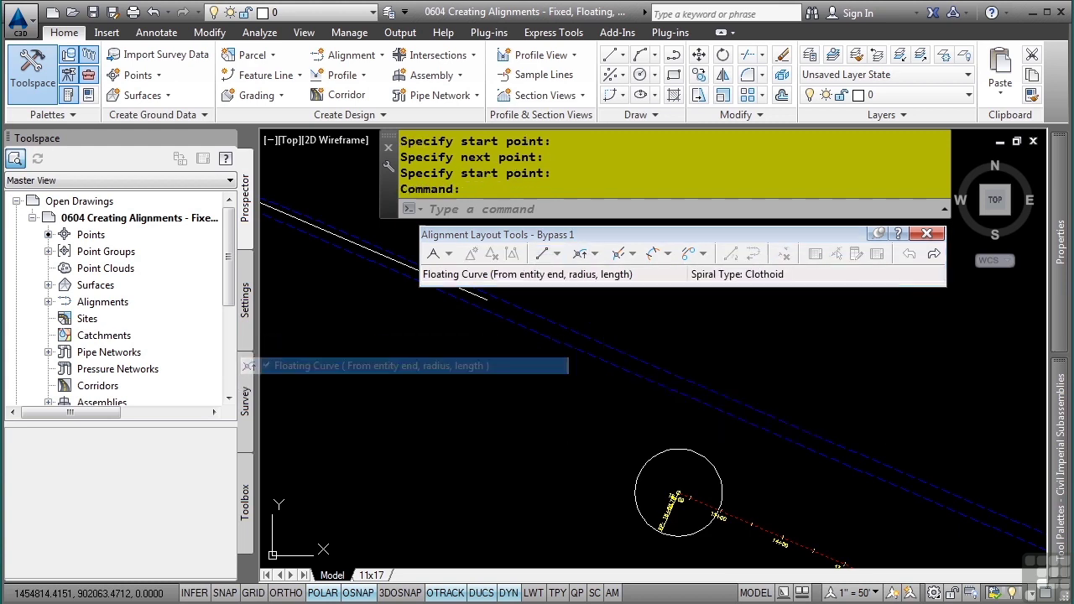
click(704, 497)
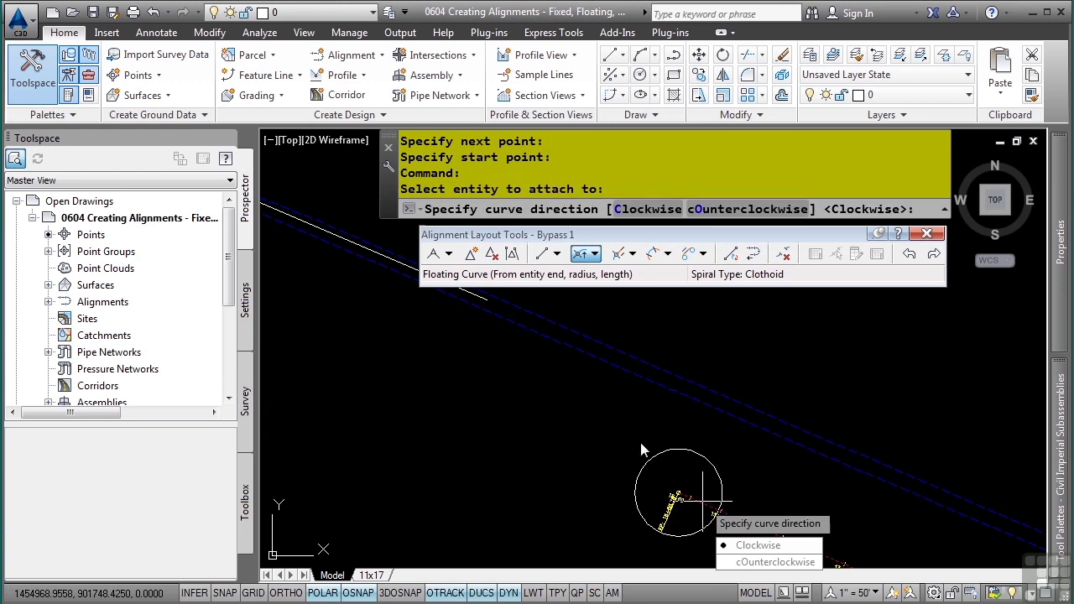
key(Return)
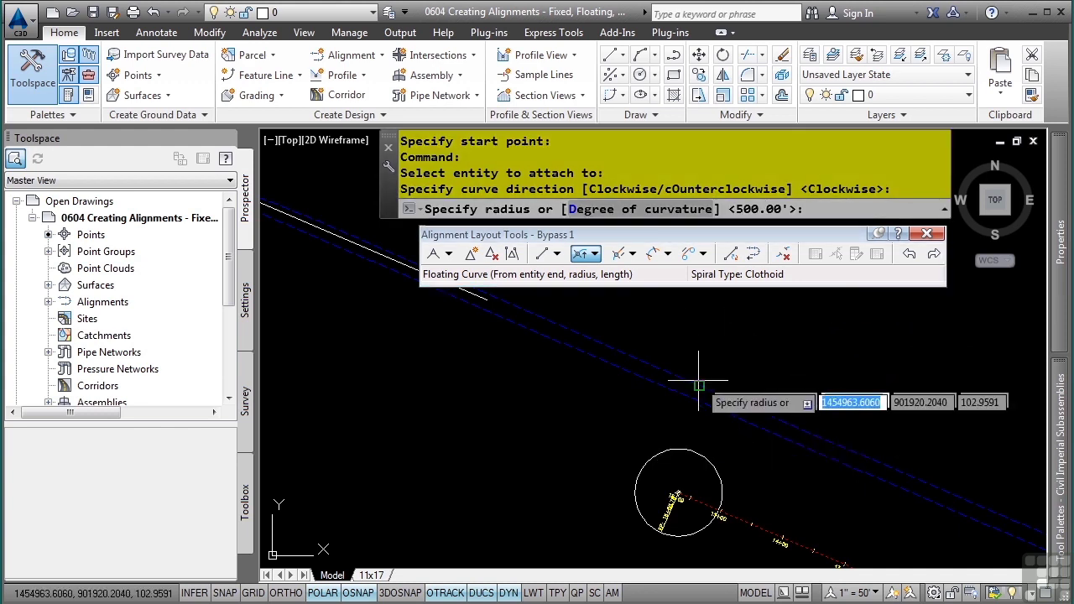
key(Return)
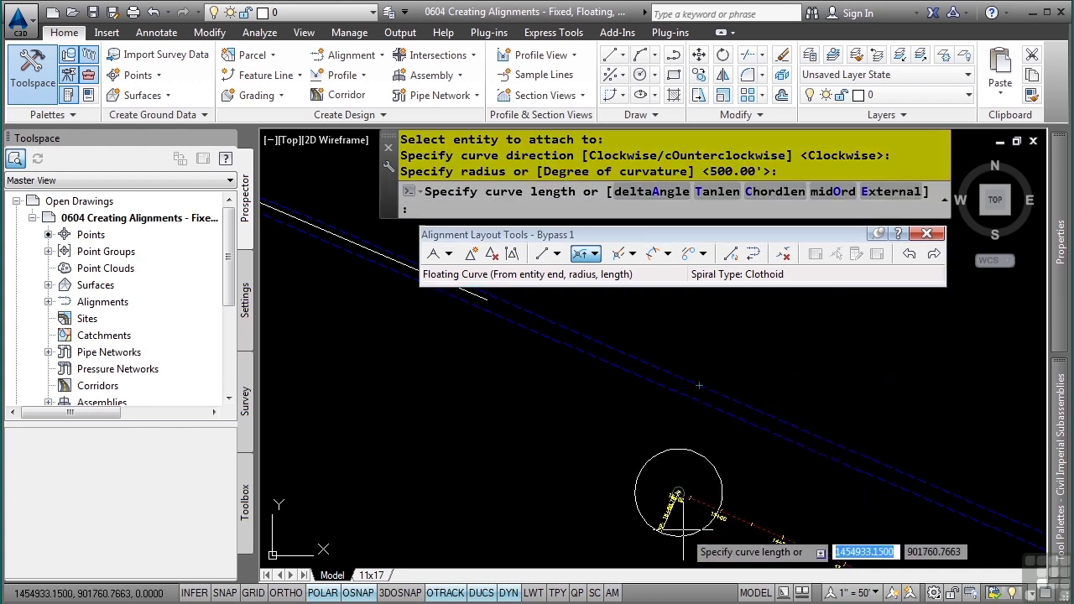
scroll(675, 504, up, 4)
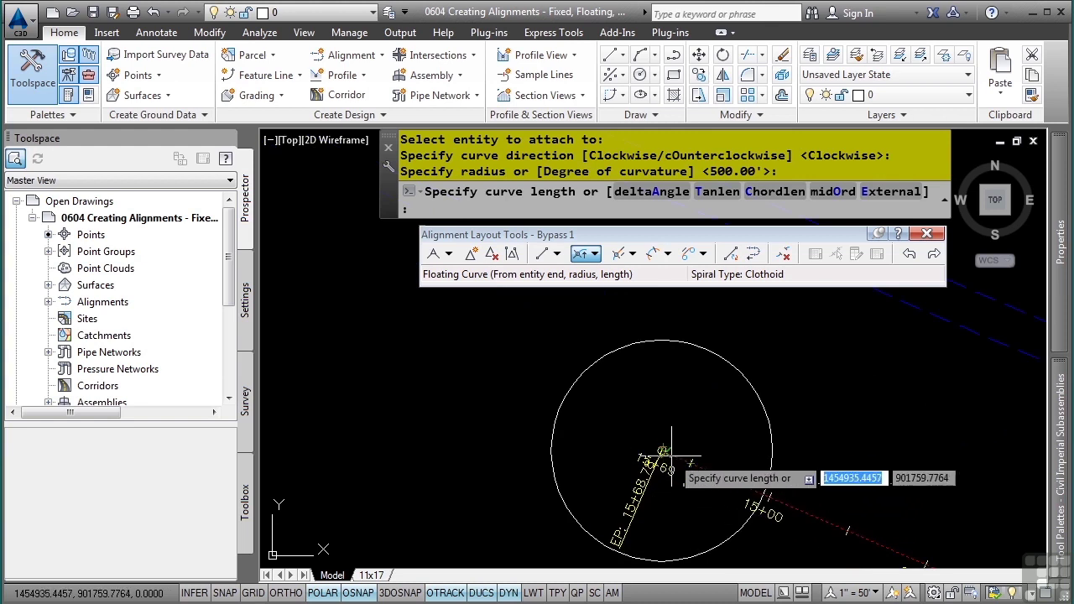
scroll(663, 453, up, 4)
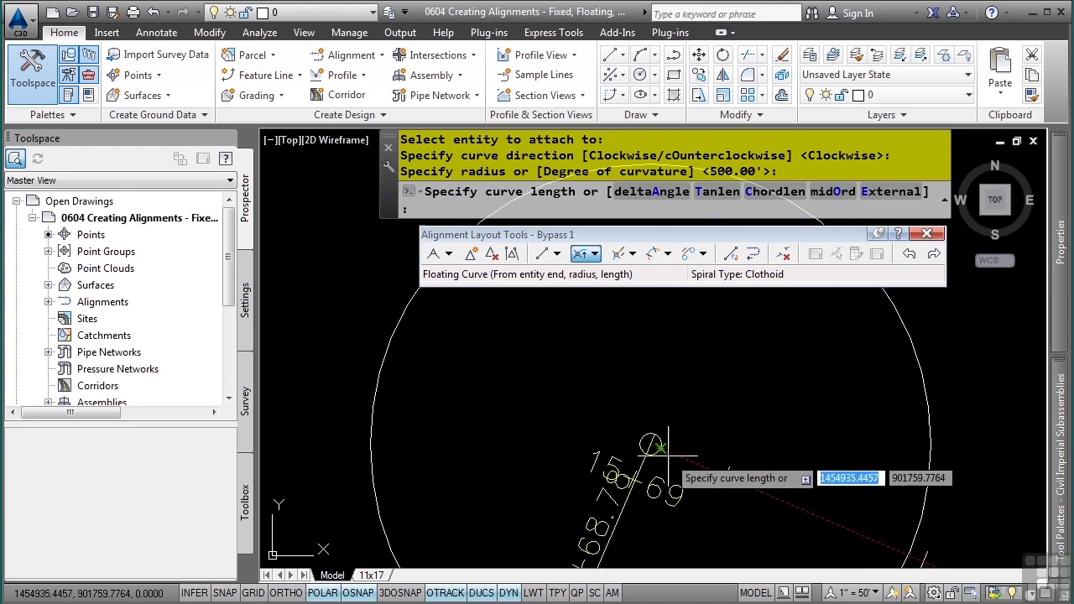
click(709, 461)
scroll(663, 453, down, 8)
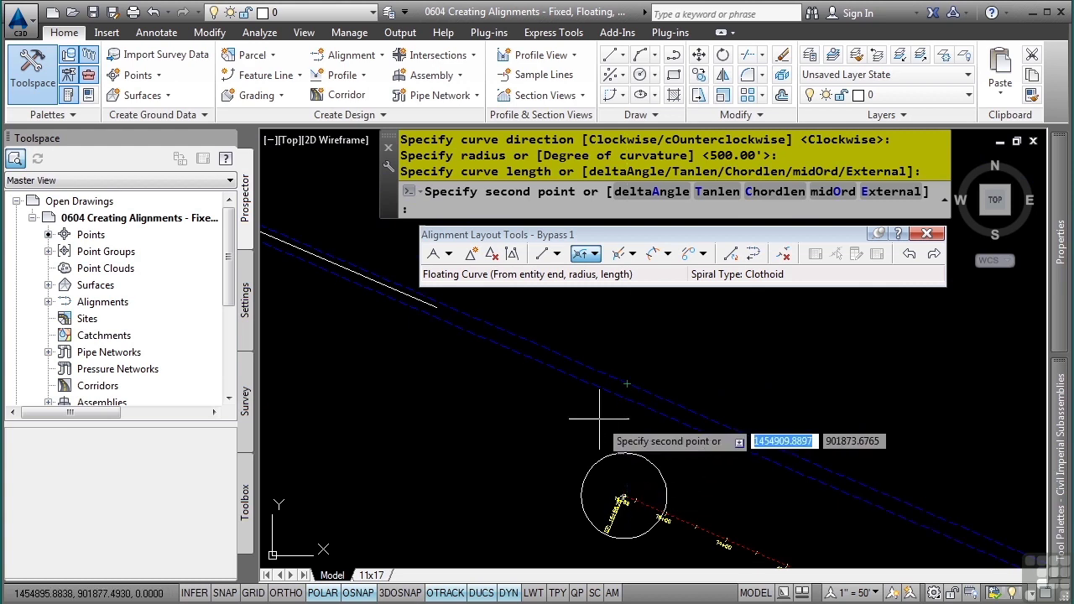
click(522, 384)
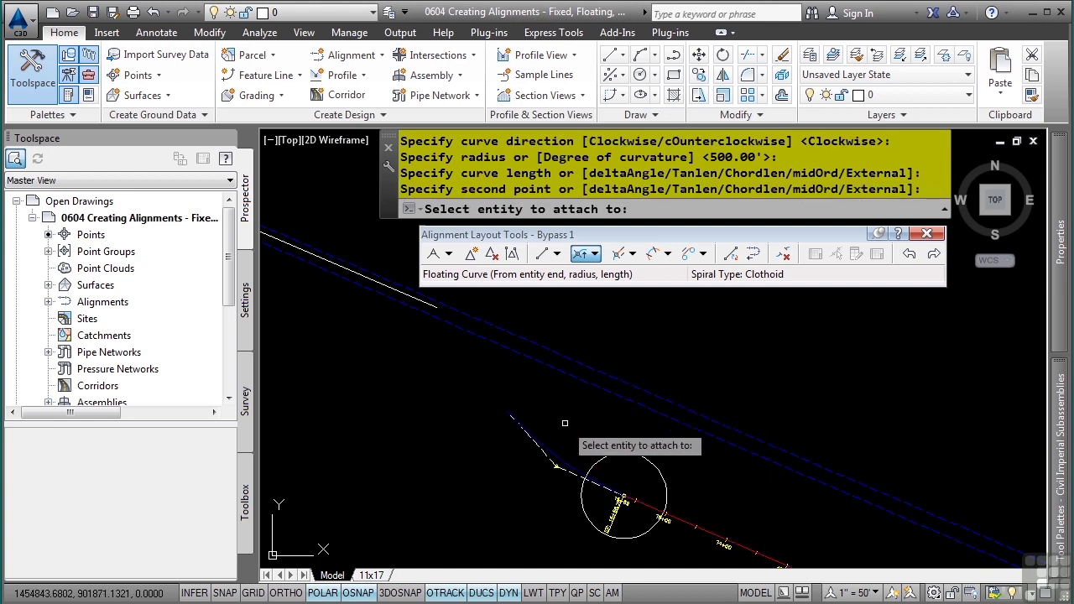
key(Return)
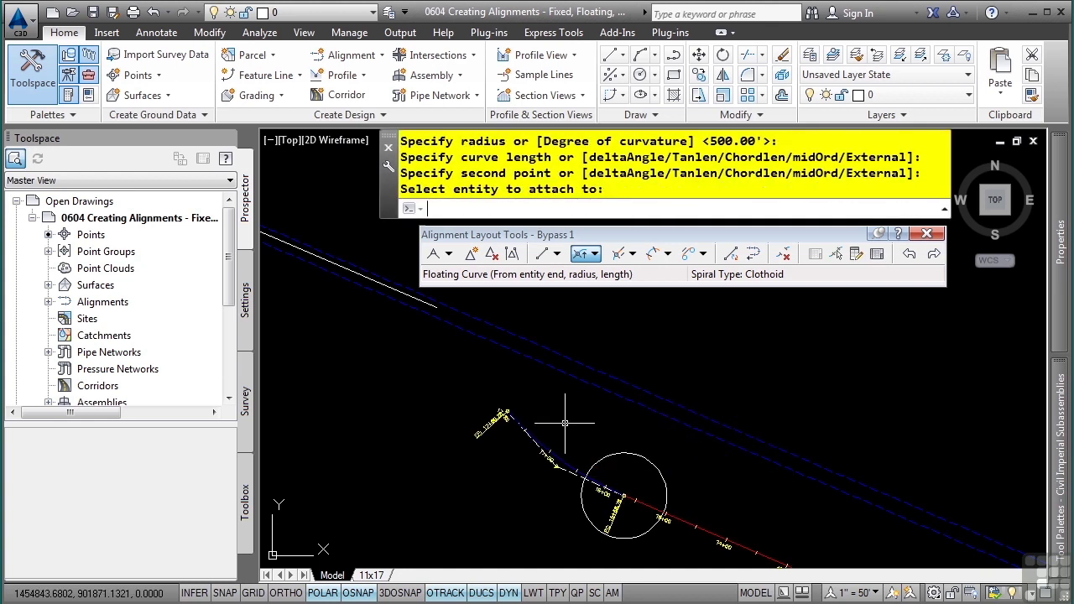
Step: Convert the existing AutoCAD line northwest of the floating curve into a Bypass 1 alignment entity
mouse_move(480, 437)
middle_down()
mouse_move(516, 438)
mouse_move(609, 499)
middle_up()
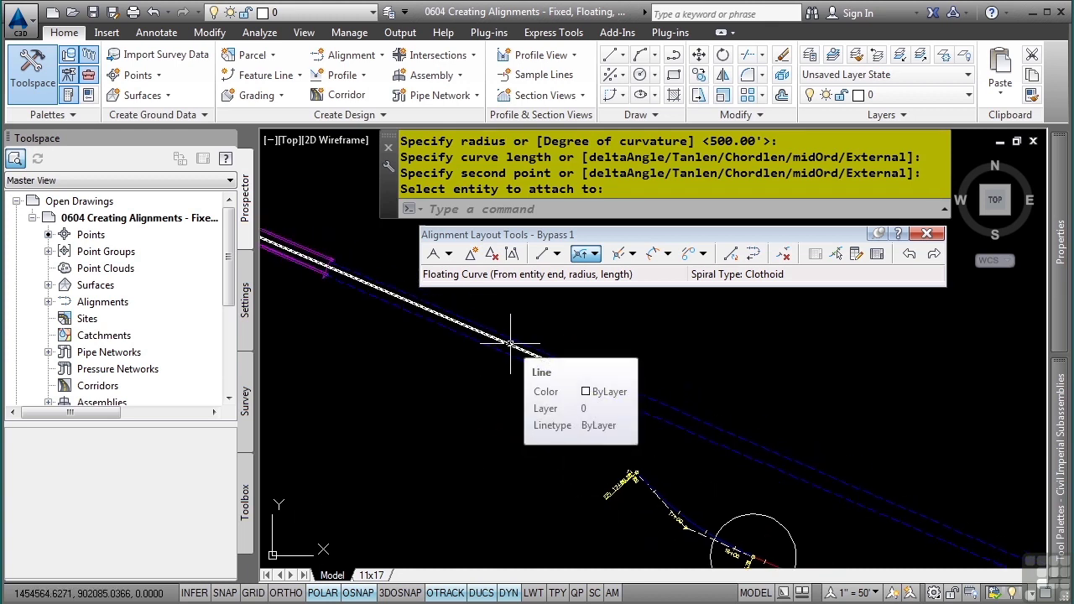
click(730, 256)
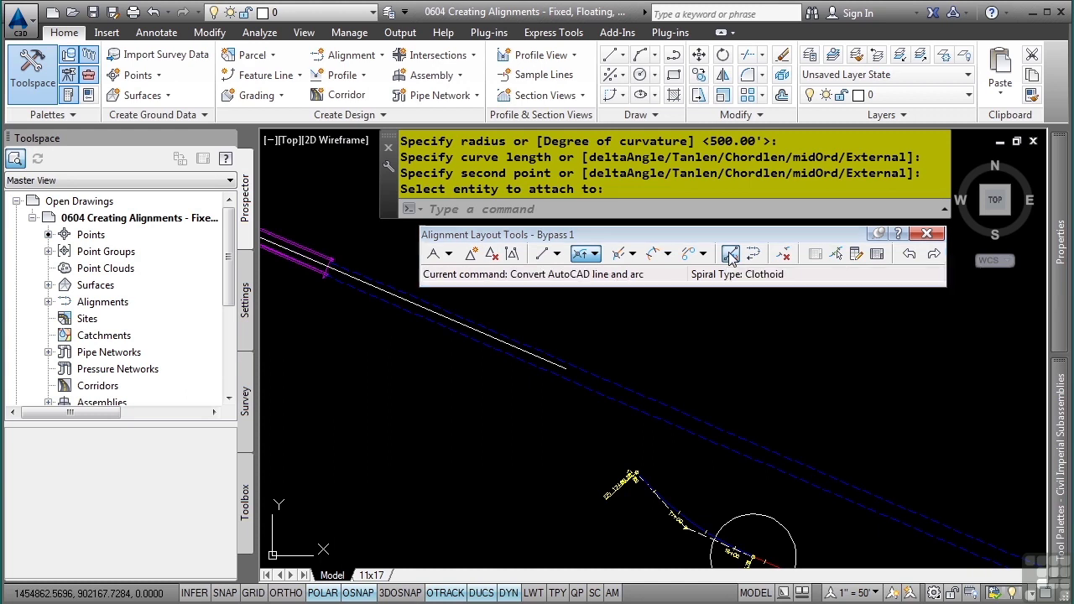
click(520, 348)
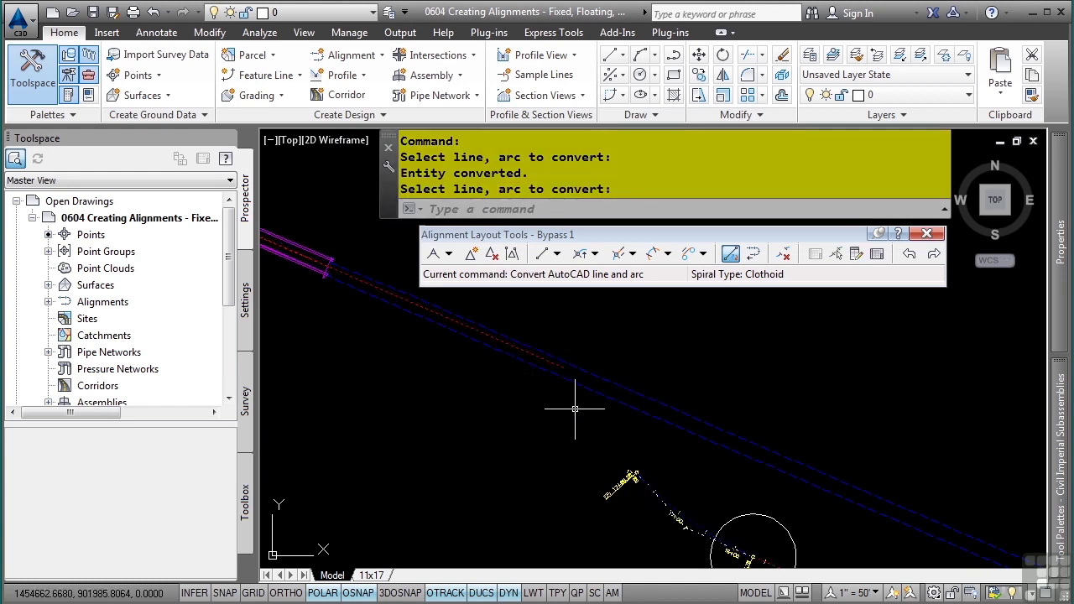
Step: Join the floating curve and the converted line with a Free Curve Fillet, using the less-than-180 solution, reverse curve and 700 ft radius
click(595, 253)
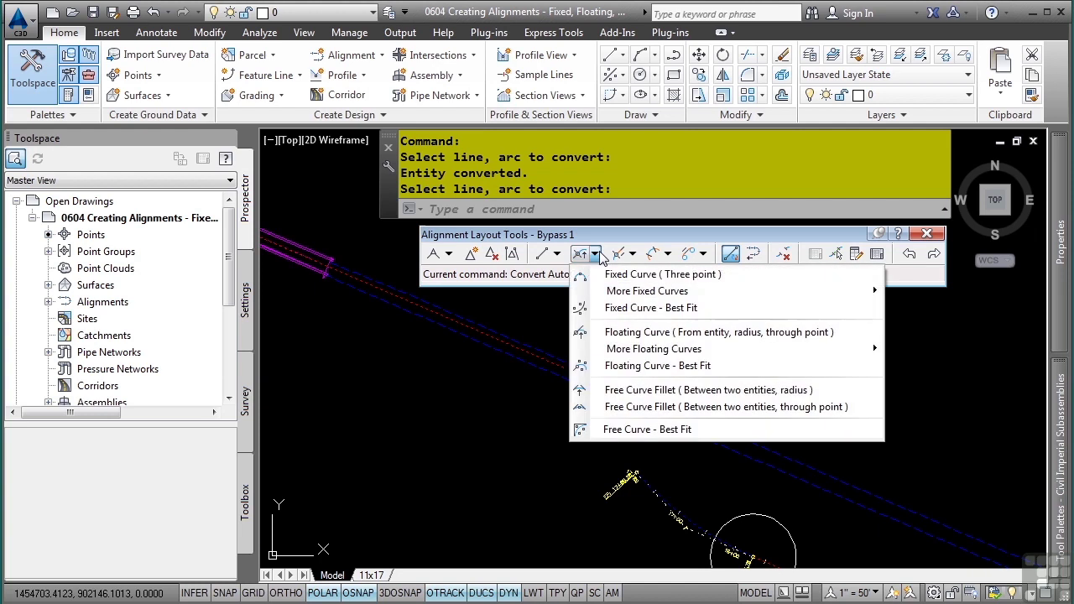
click(646, 391)
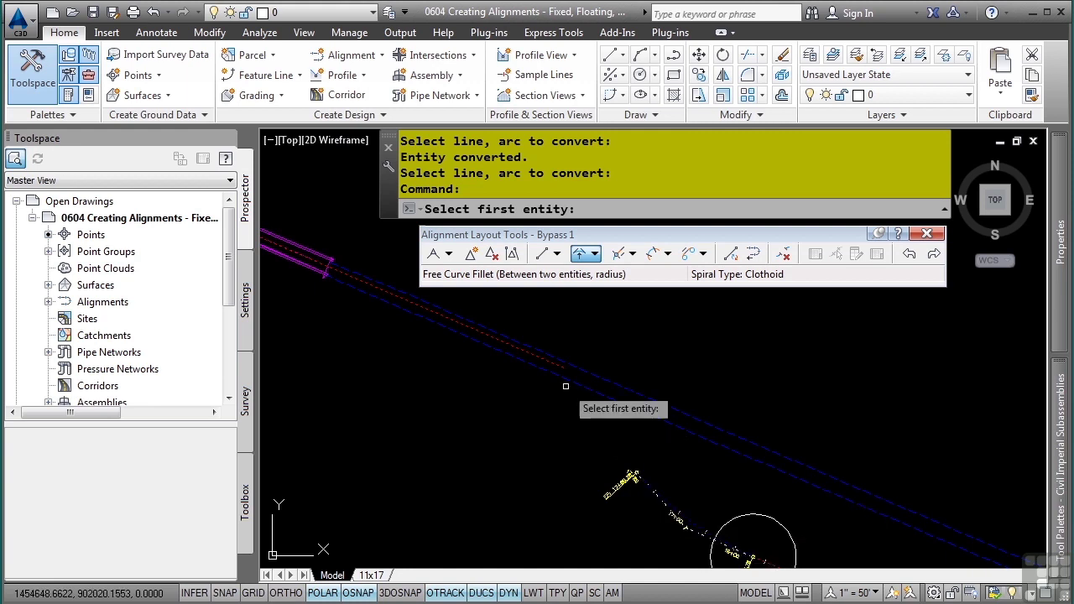
scroll(635, 499, up, 4)
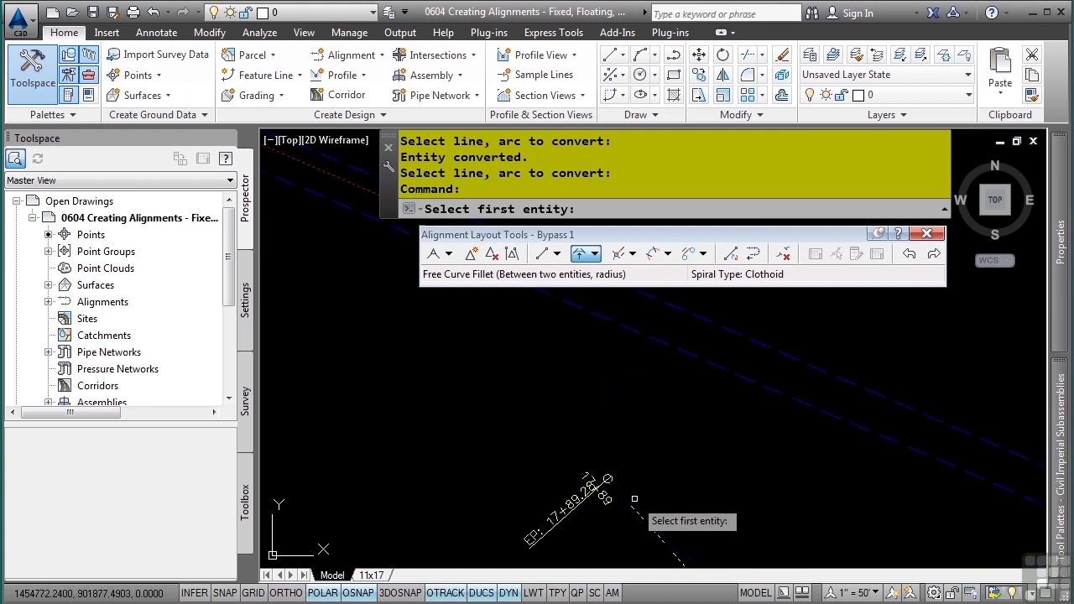
click(682, 551)
scroll(585, 346, down, 2)
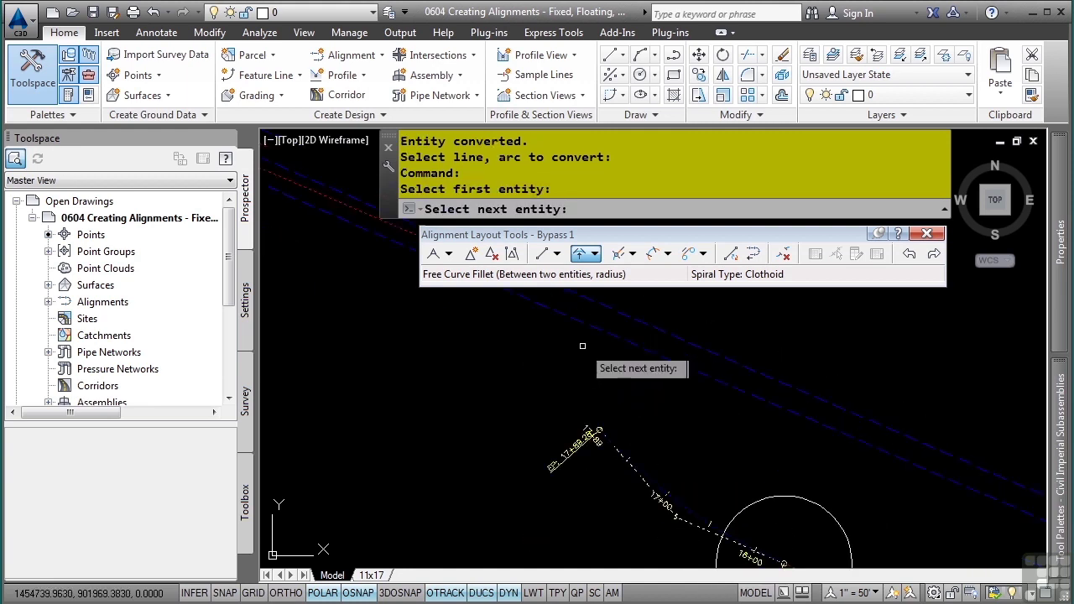
scroll(714, 440, down, 2)
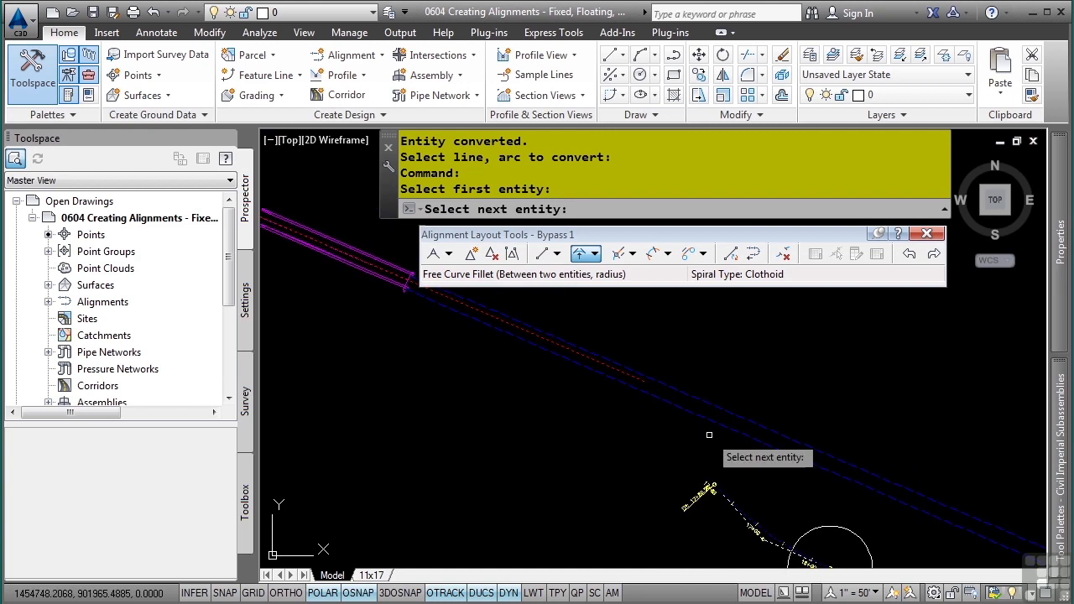
click(614, 366)
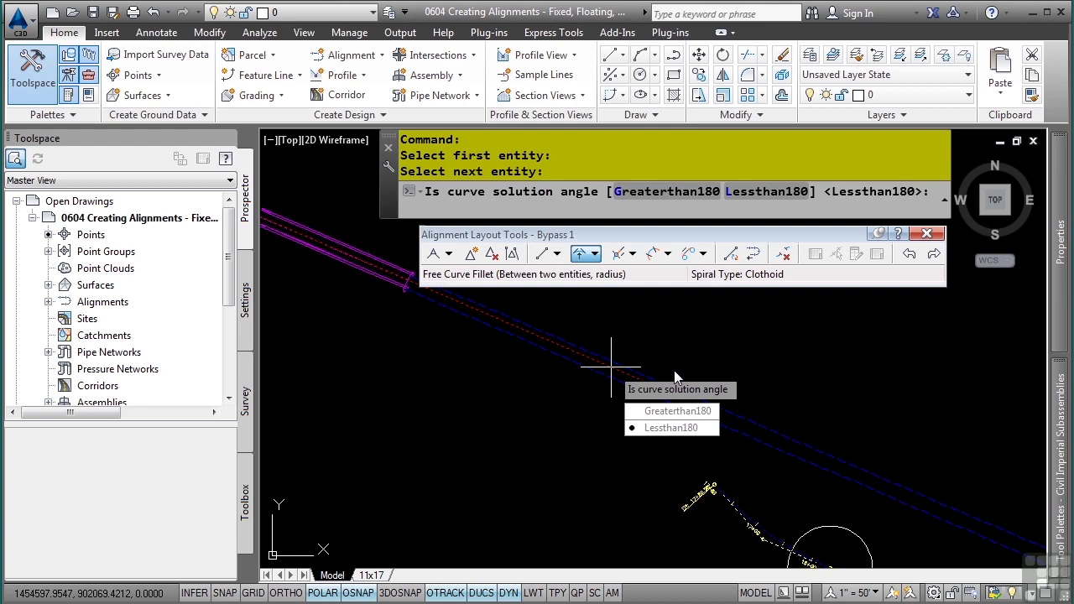
key(Return)
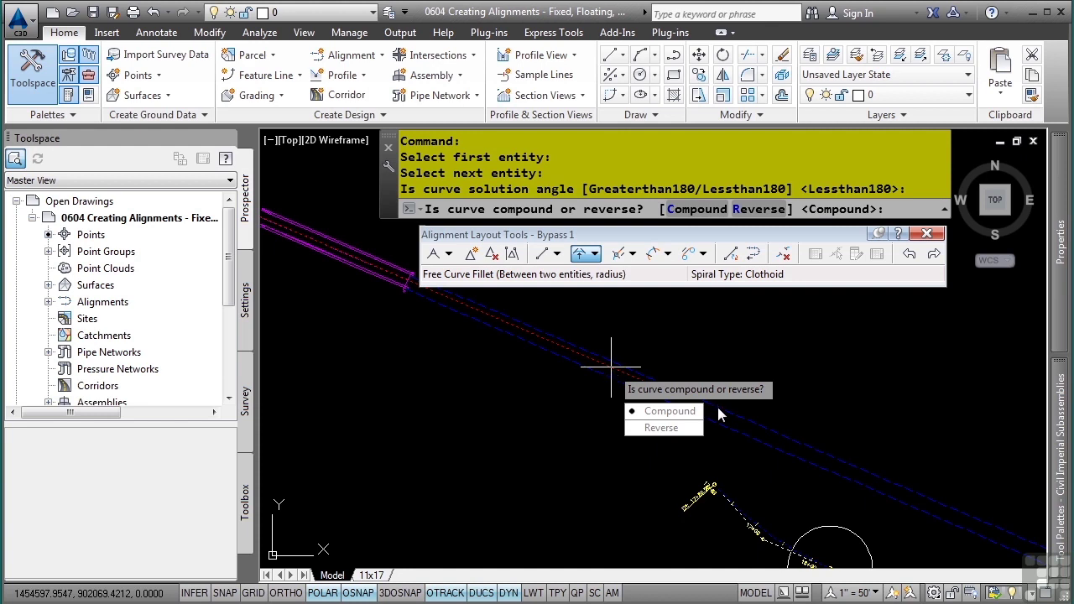
click(671, 429)
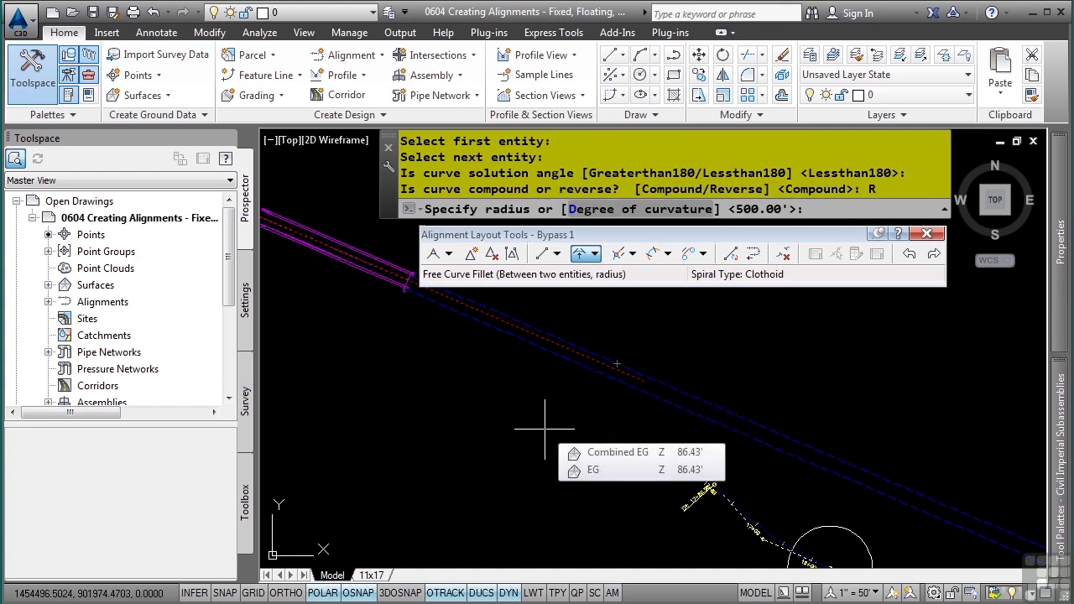
text(700)
key(Return)
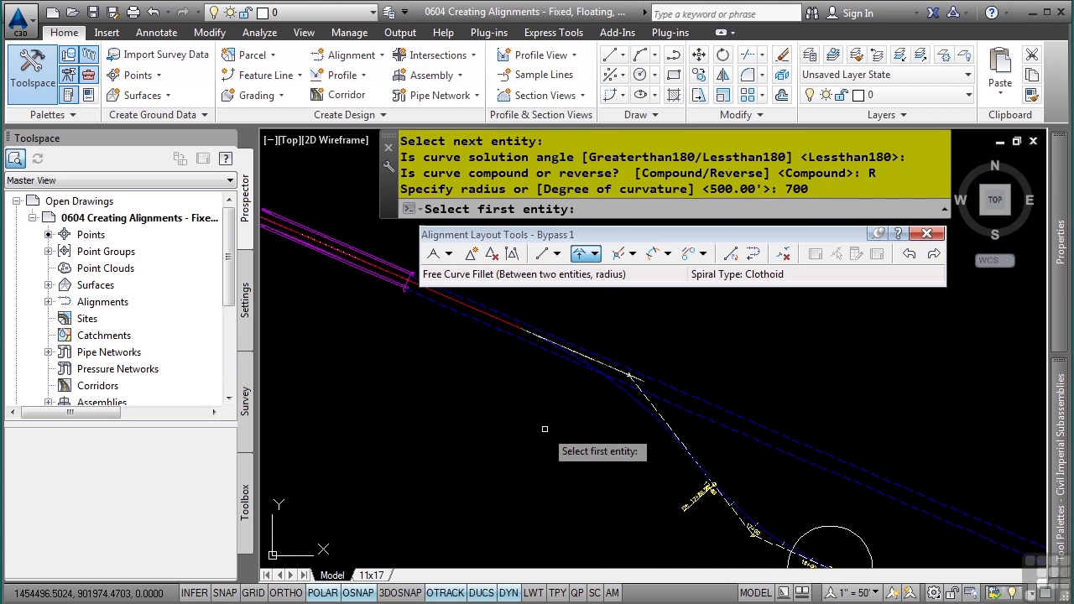
key(Escape)
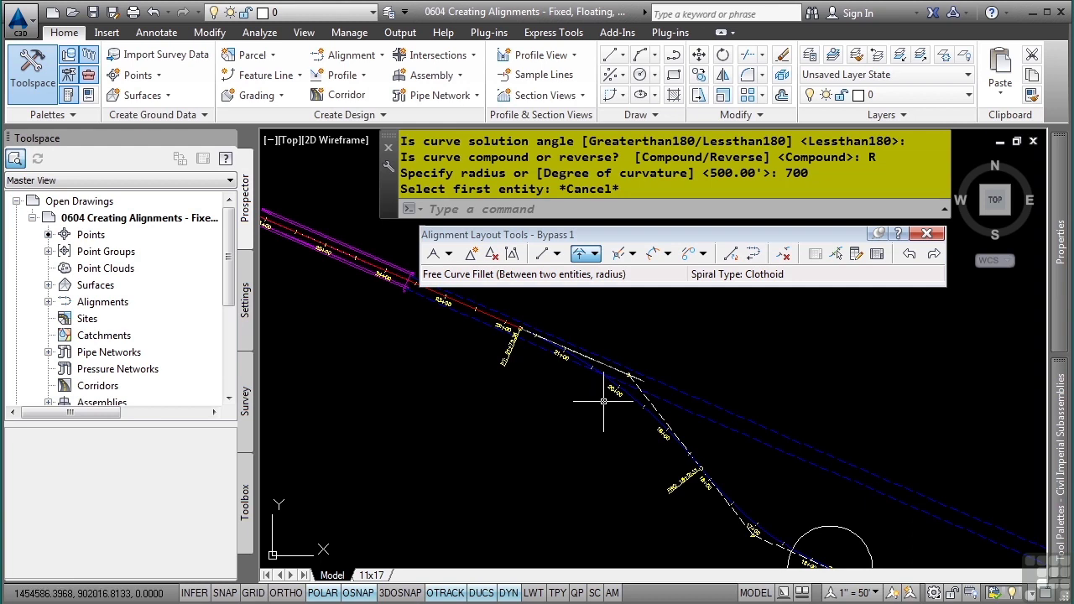
Step: Select the Bypass 1 alignment and examine the grips on its lines and curves between about stations 6+00 and 15+00
middle_drag(998, 534, 614, 371)
click(638, 485)
scroll(745, 433, down, 2)
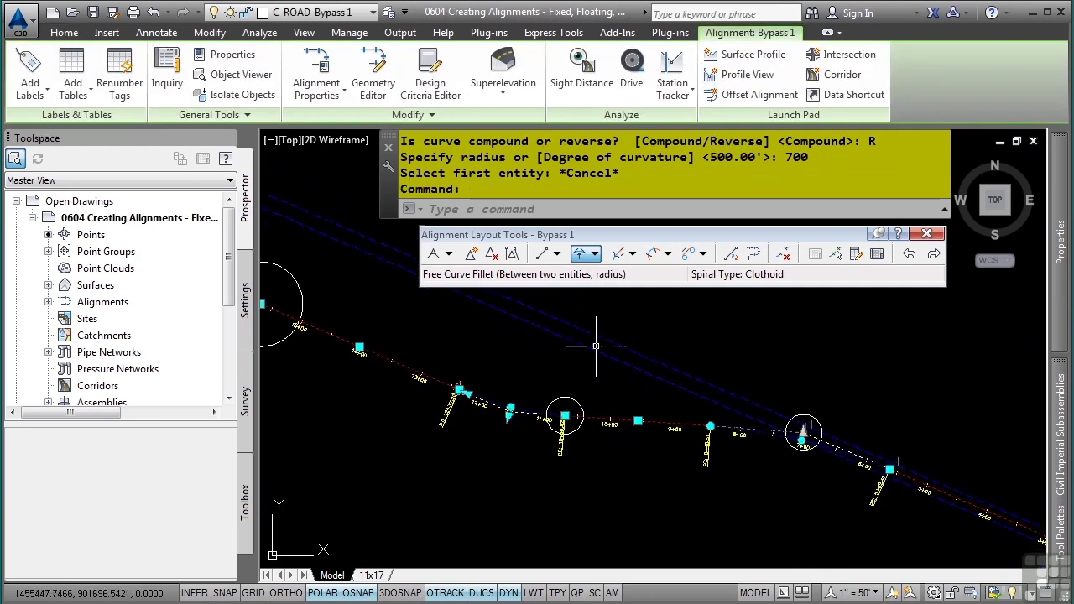
scroll(849, 436, up, 5)
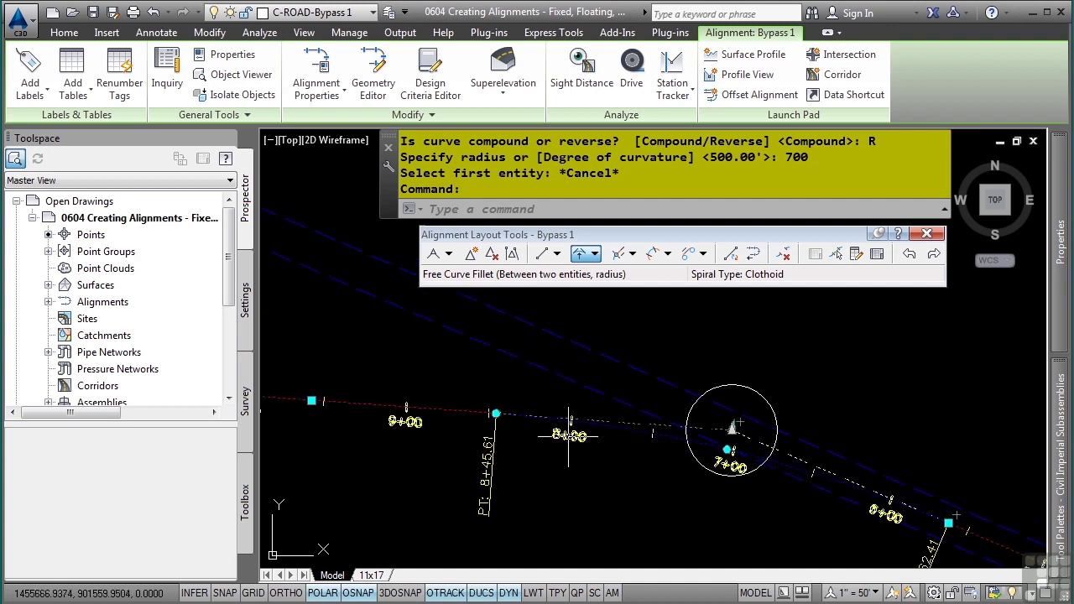
middle_drag(656, 442, 704, 377)
middle_drag(472, 376, 759, 438)
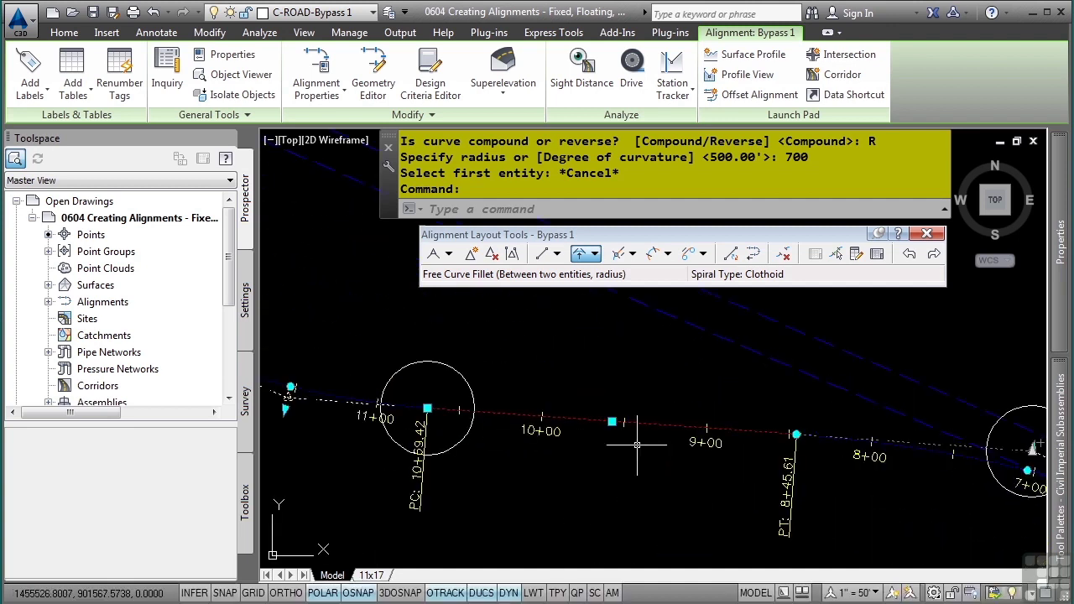
middle_drag(407, 408, 695, 427)
middle_drag(548, 414, 733, 511)
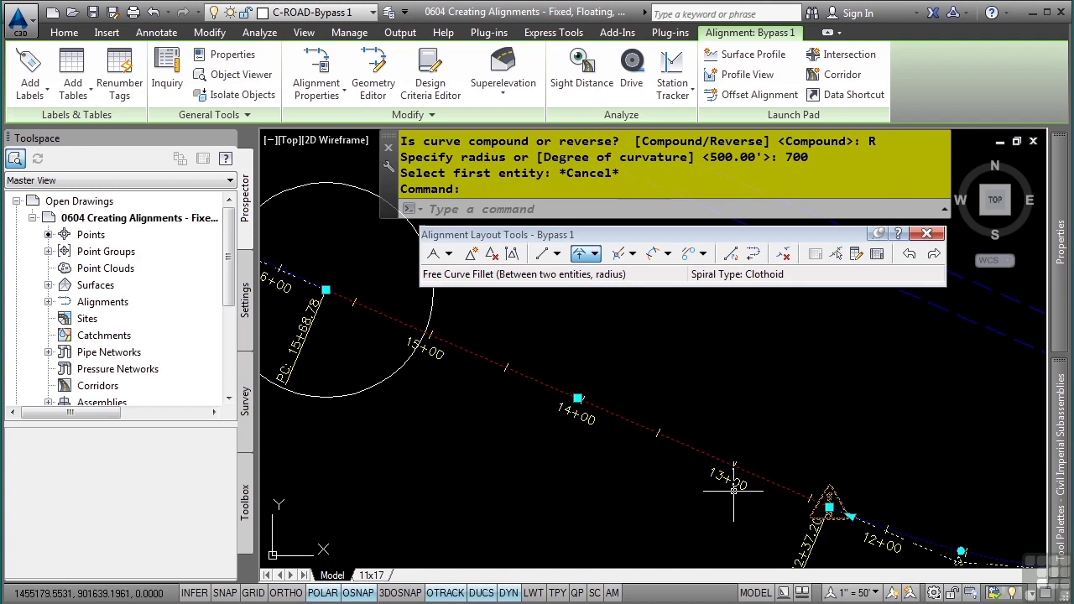
scroll(821, 482, down, 2)
scroll(764, 410, up, 4)
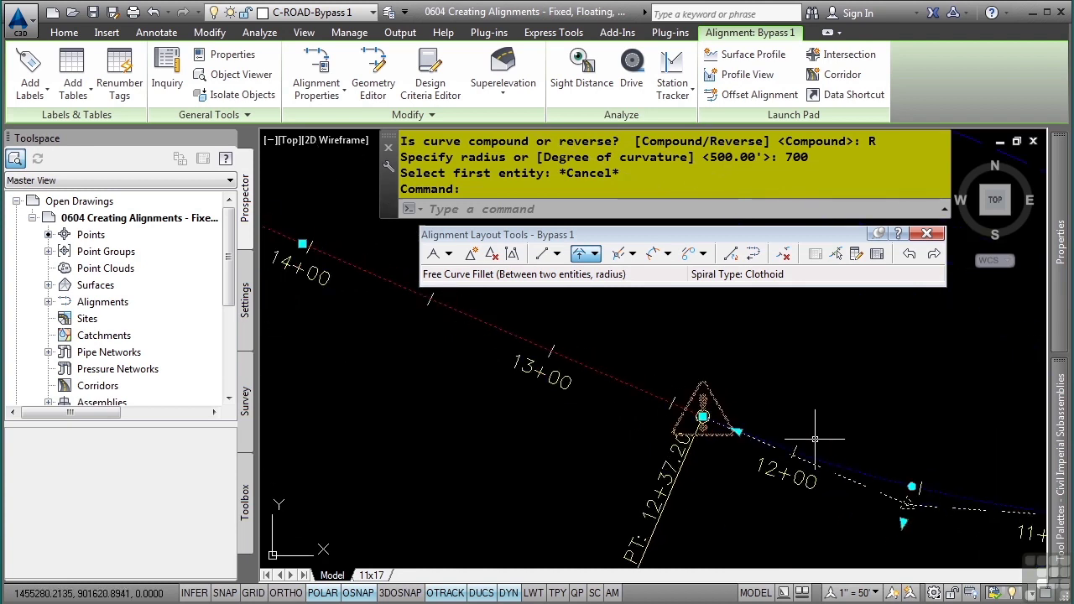
Step: Try stretching the end grips of the attached curves at stations 12+37.20 and 18+21.11
click(737, 431)
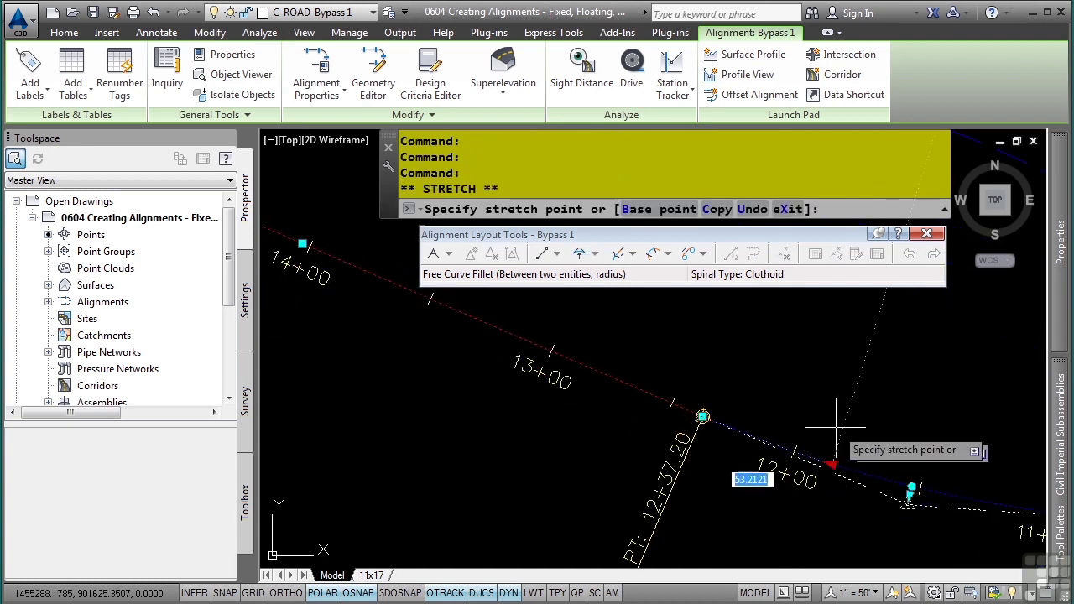
key(Escape)
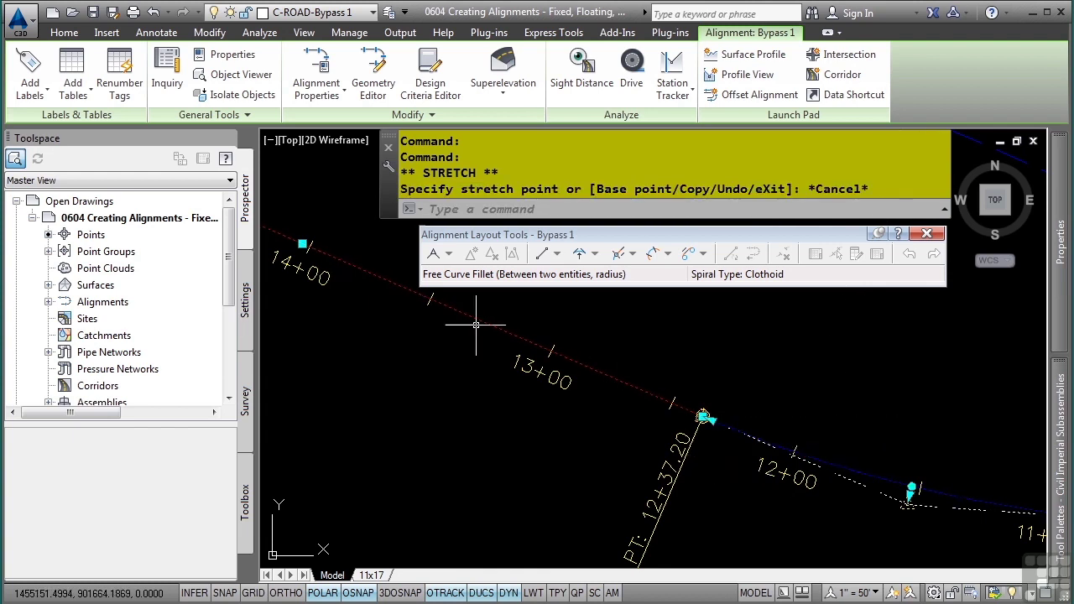
middle_drag(624, 355, 965, 504)
middle_drag(352, 168, 515, 495)
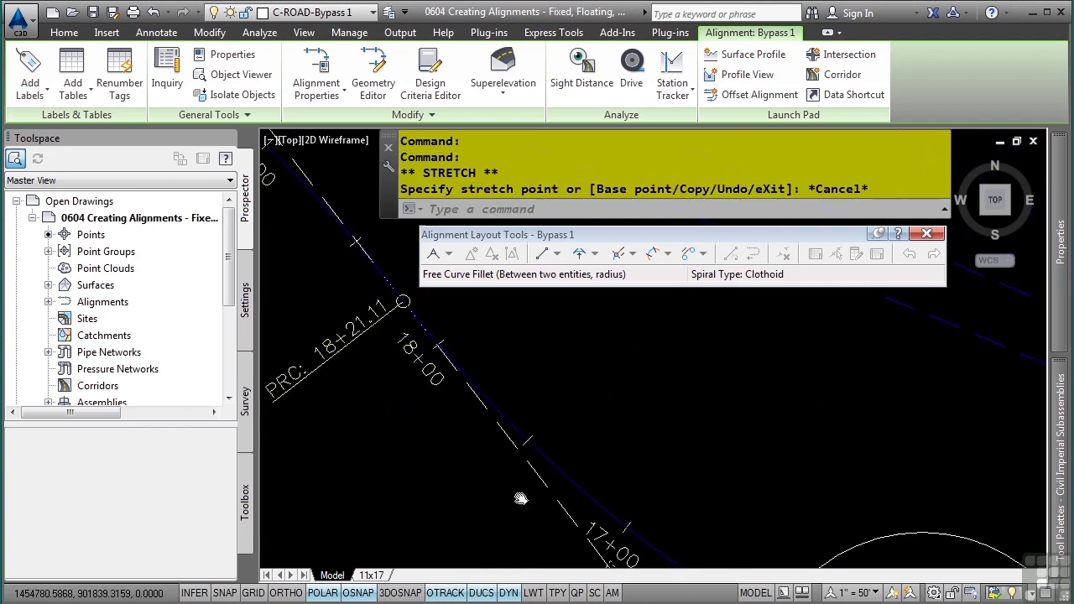
click(409, 308)
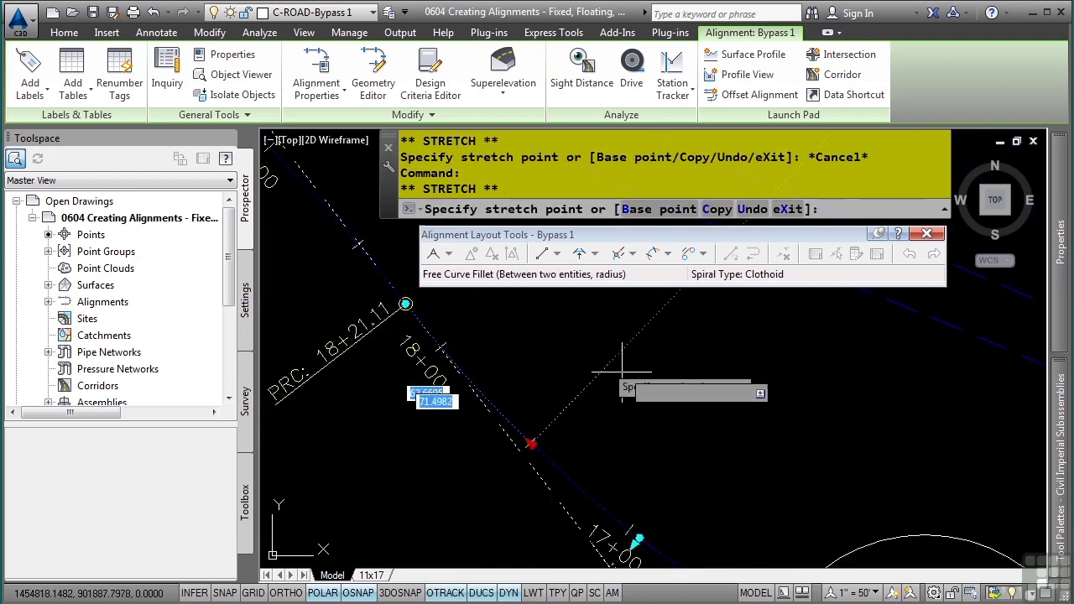
key(Escape)
key(Escape)
key(Escape)
Step: Open the alignment entities table and set curve 4's tangency constraint to Constrained on Both Sides (Free)
scroll(537, 384, down, 5)
middle_drag(537, 384, 477, 411)
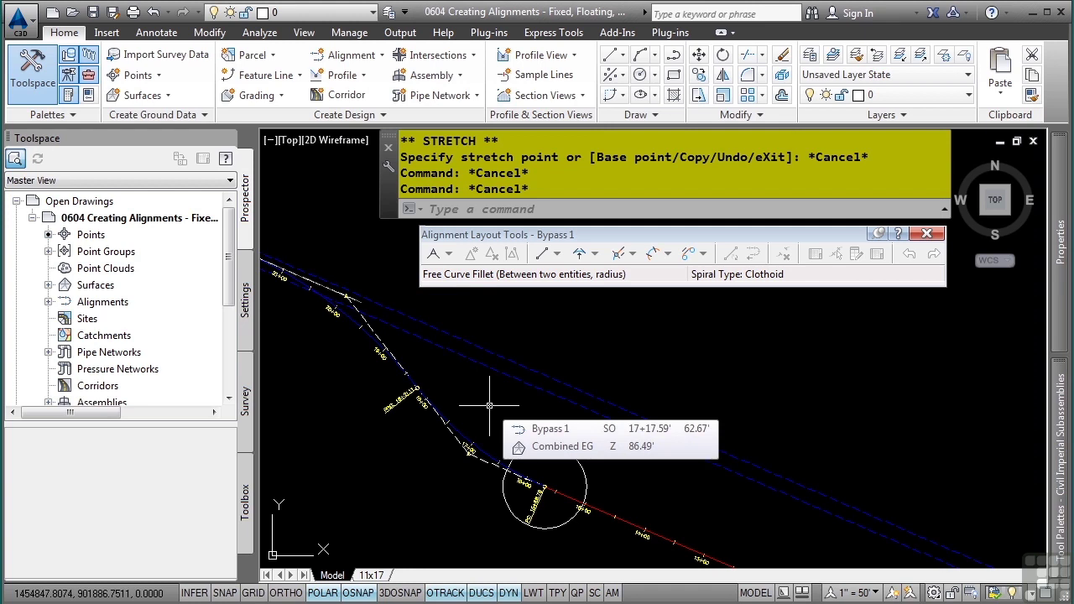
middle_click(572, 409)
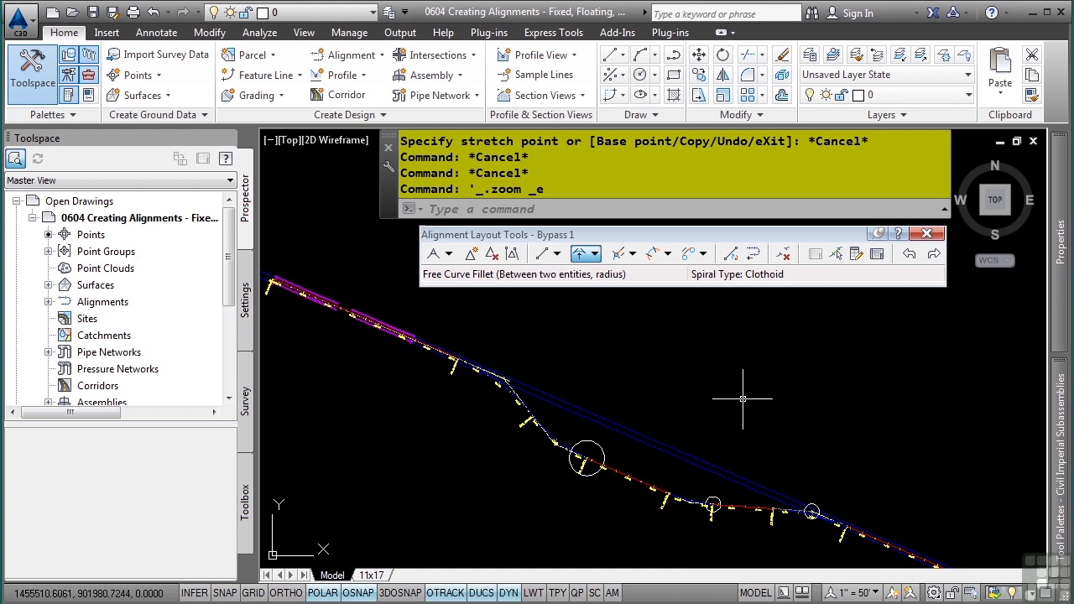
click(877, 253)
mouse_move(325, 488)
mouse_down()
mouse_move(423, 495)
mouse_move(339, 495)
mouse_up()
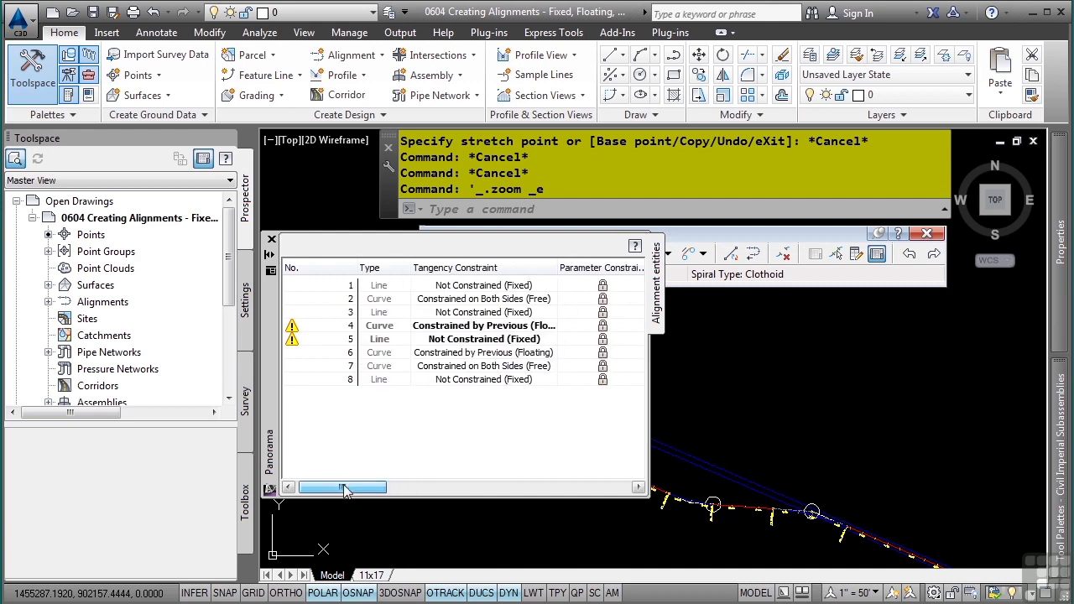
click(501, 327)
click(501, 328)
click(486, 376)
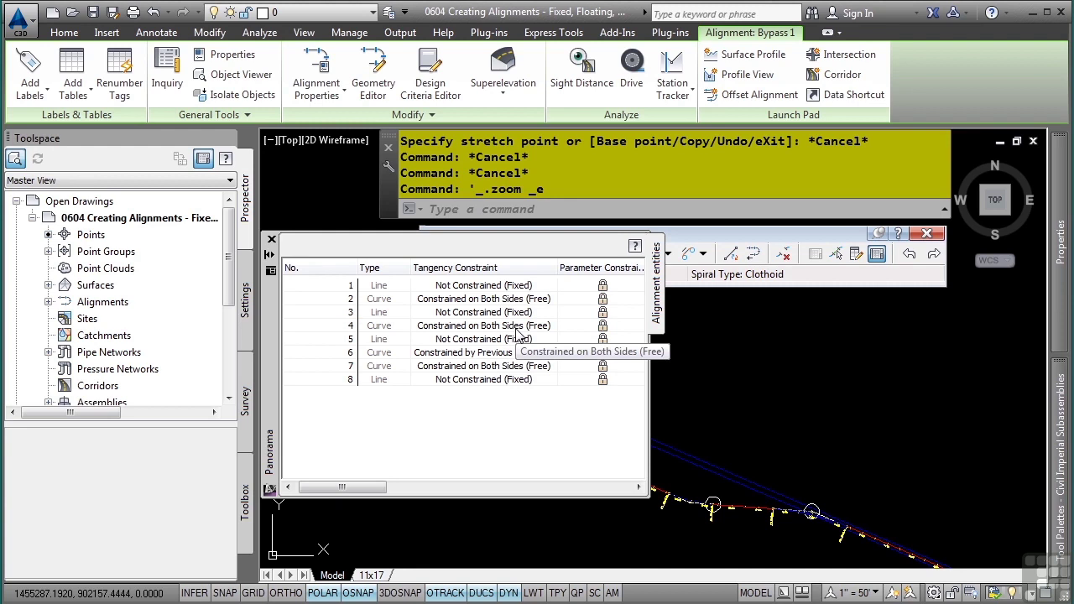
Step: Try a 600 ft radius for floating curve 6 in the alignment entities table and undo the change
scroll(735, 431, up, 4)
middle_drag(735, 432, 917, 329)
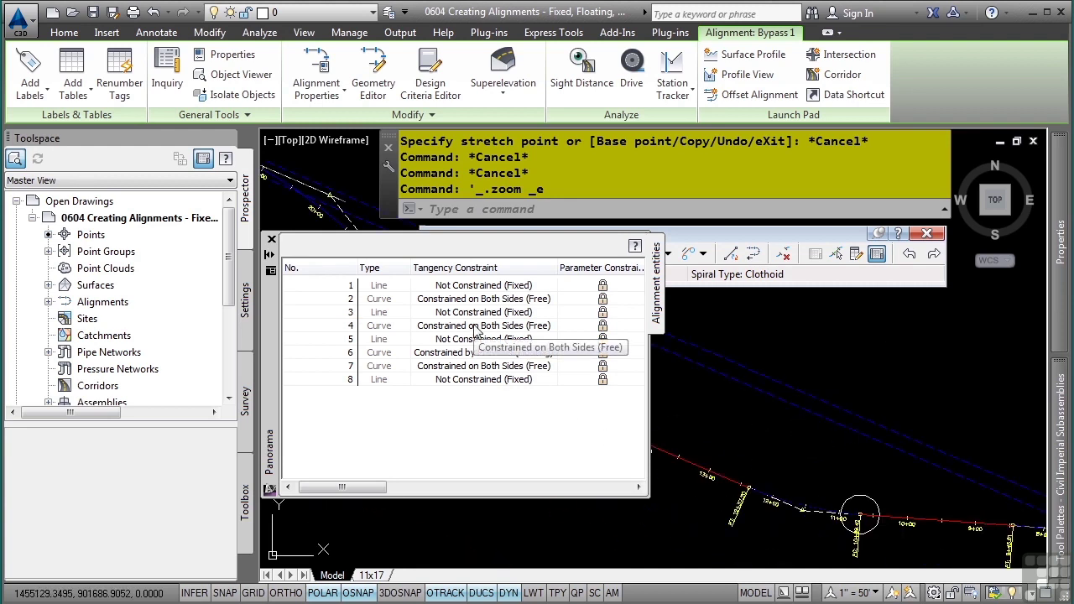
drag(374, 492, 447, 496)
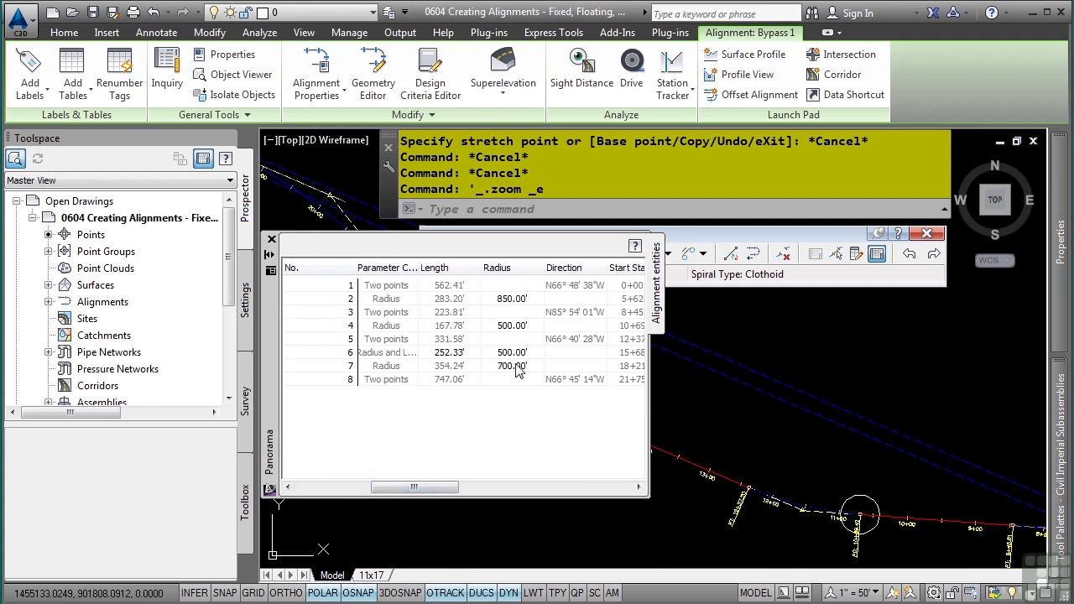
drag(433, 492, 370, 493)
click(470, 355)
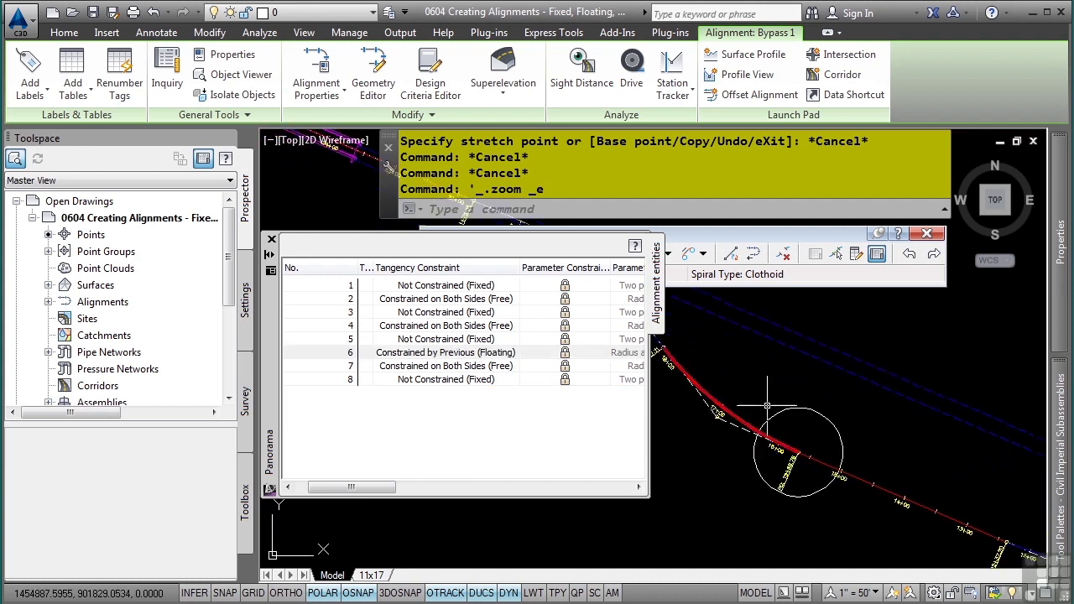
drag(342, 491, 401, 495)
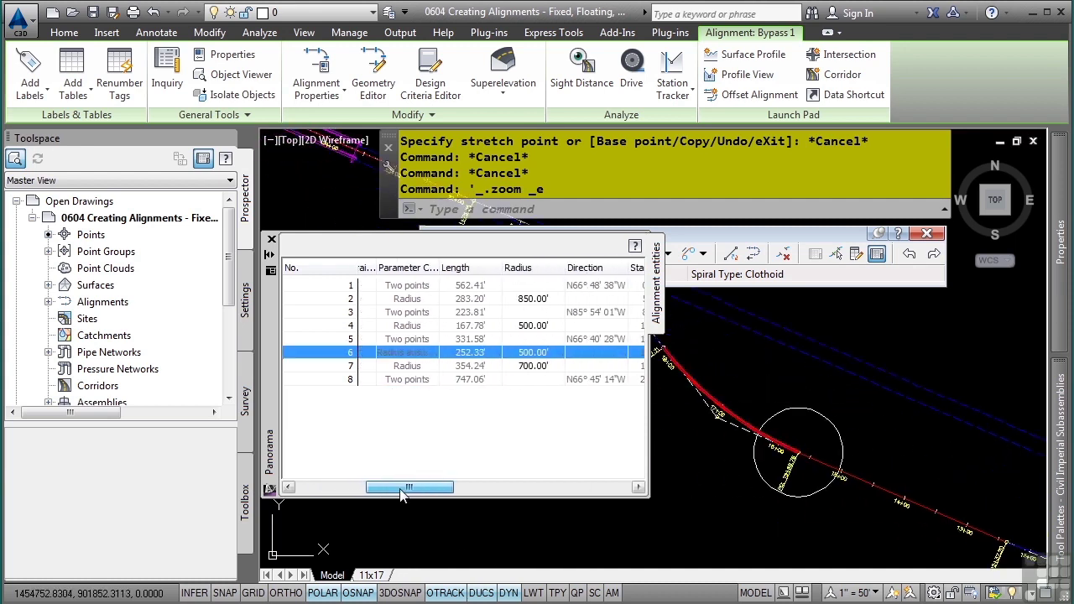
click(541, 353)
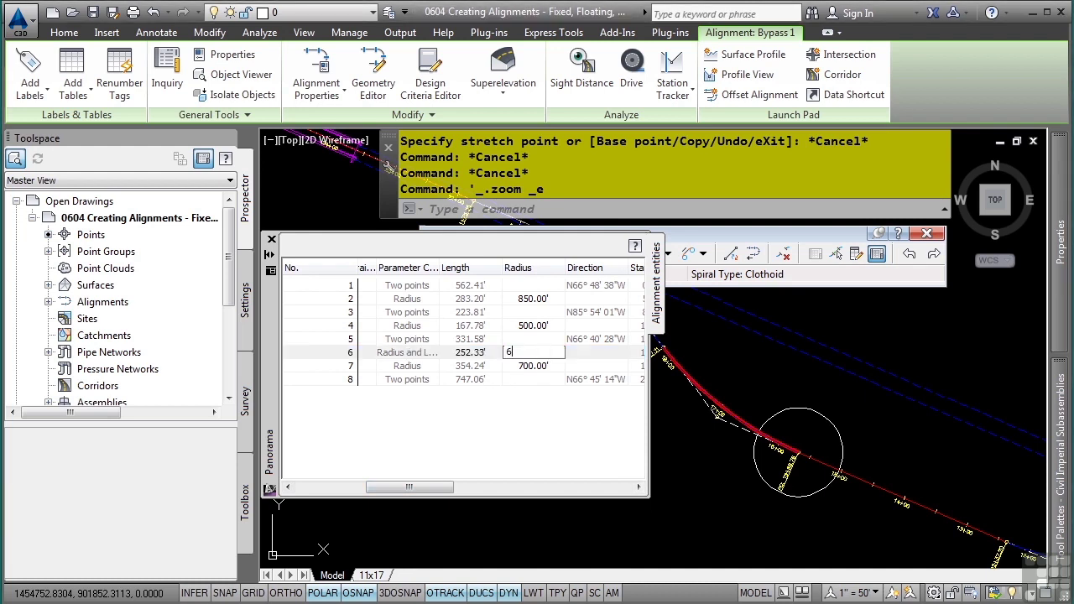
key(Return)
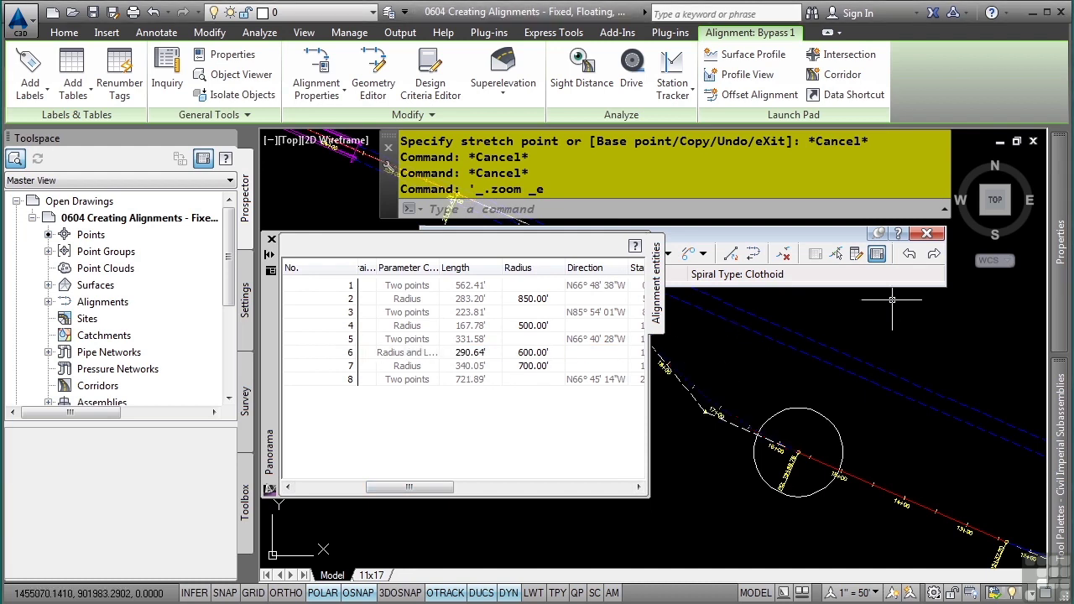
click(926, 274)
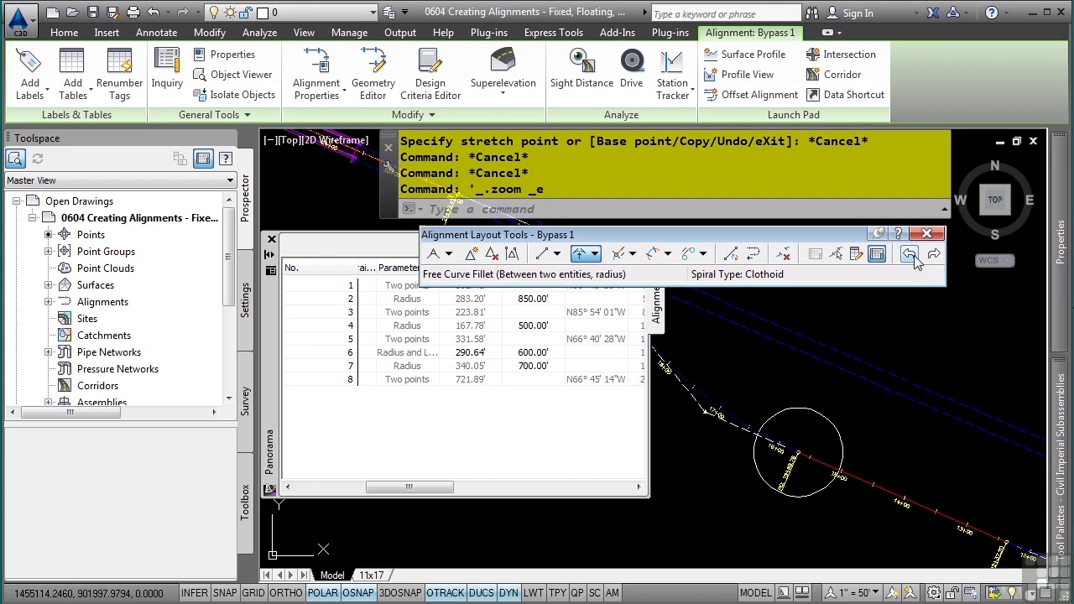
click(913, 258)
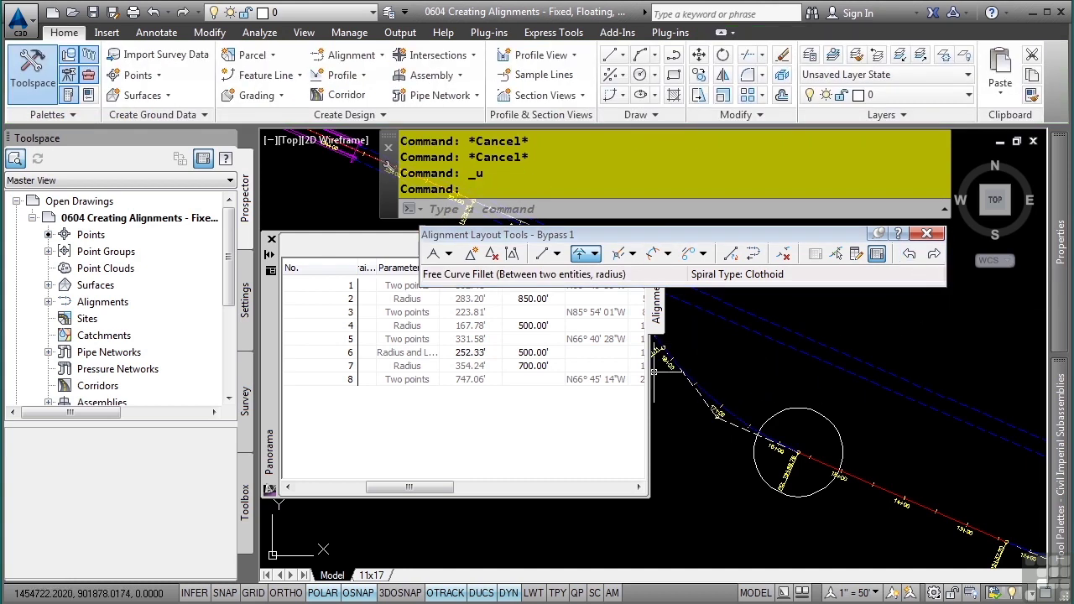
Step: Collapse the Panorama with the alignment entities table by turning on its auto-hide
mouse_move(363, 304)
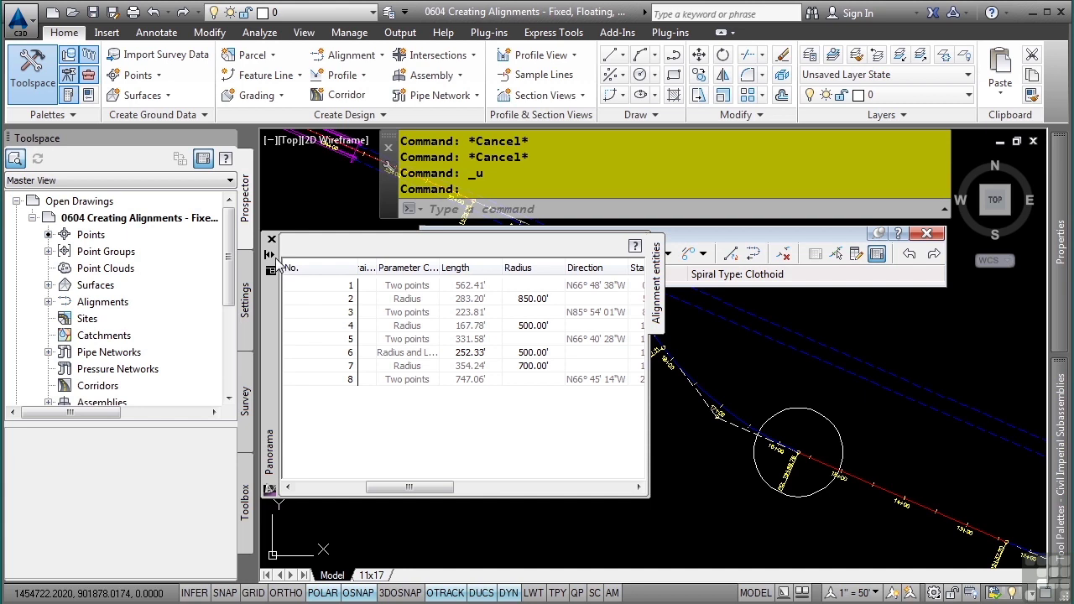
click(270, 254)
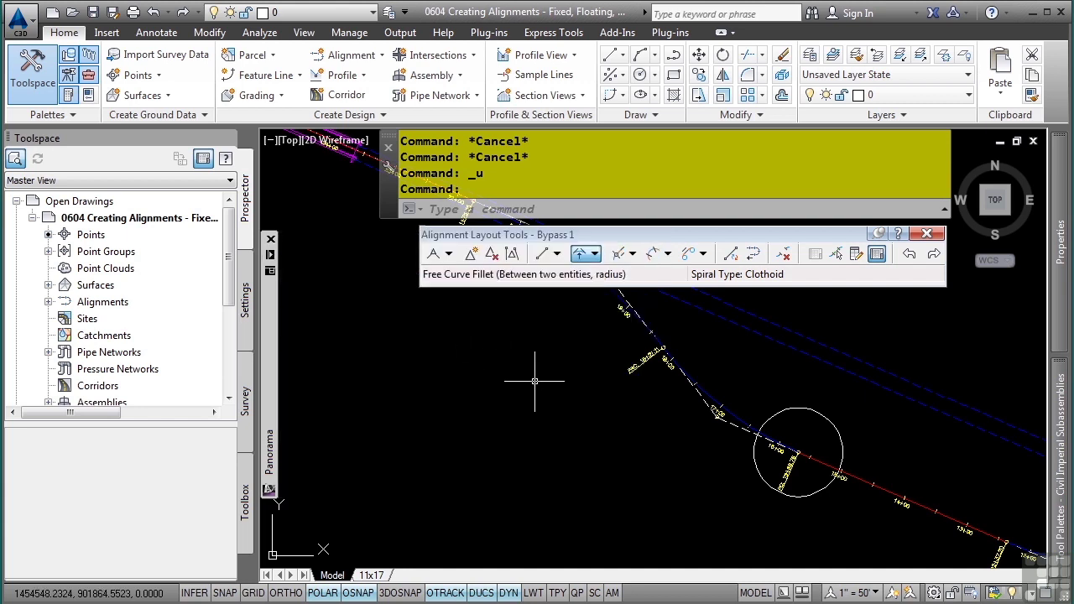